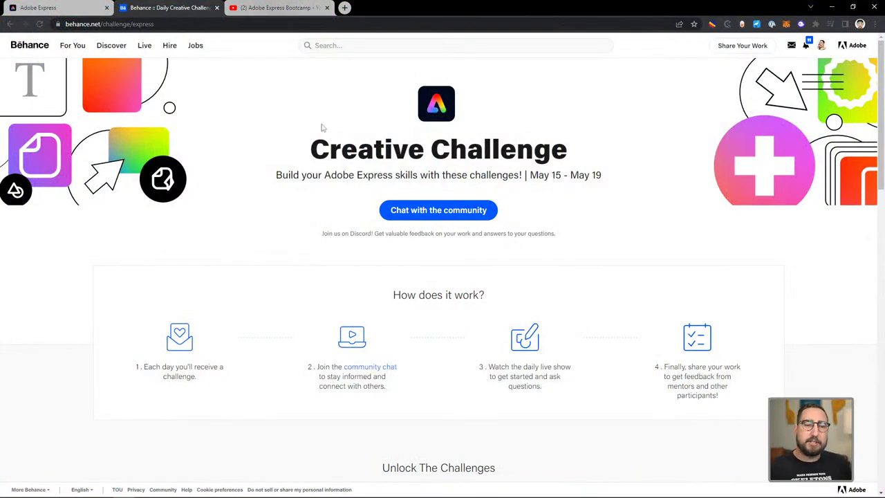
# Open the starter design of the Adobe Express Basics challenge and remix it into an editable project.
pyautogui.scroll(-3, 329, 131)
pyautogui.scroll(-2, 328, 132)
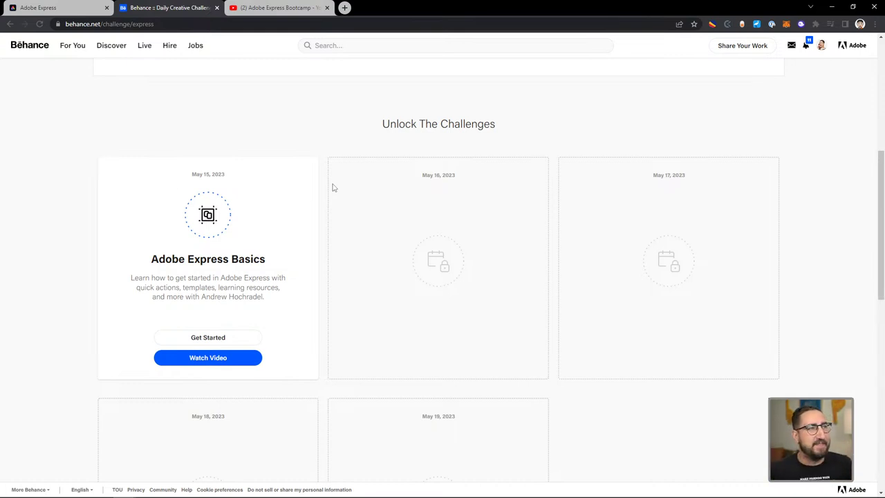
pyautogui.click(212, 339)
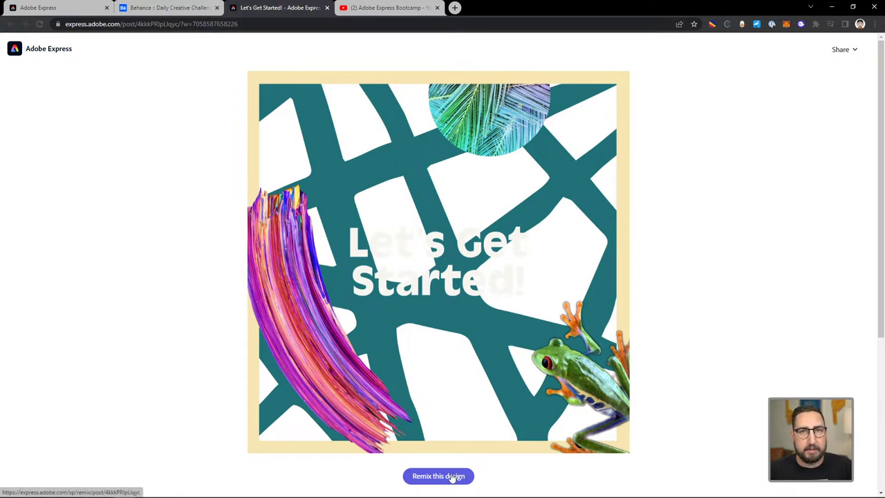
pyautogui.click(177, 7)
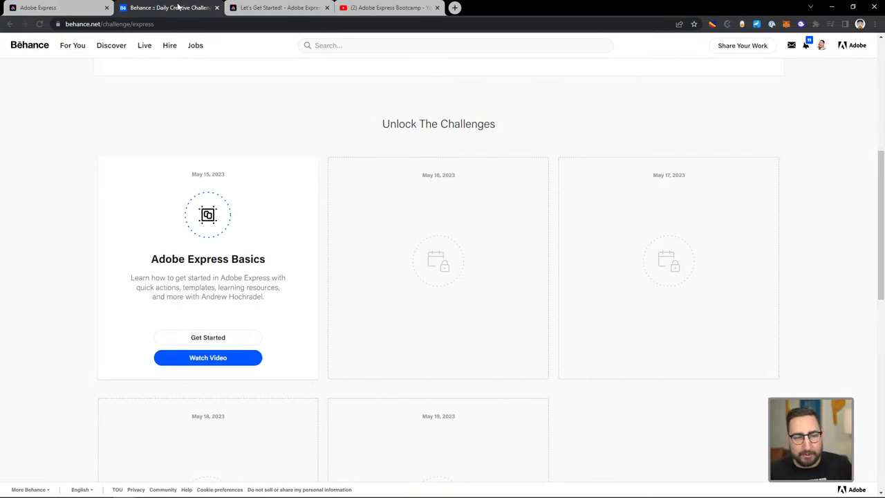
pyautogui.click(303, 9)
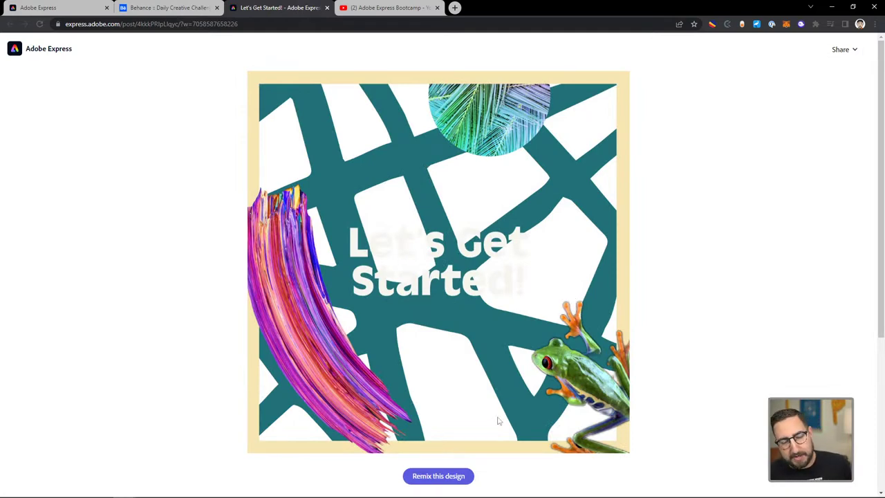
pyautogui.click(443, 478)
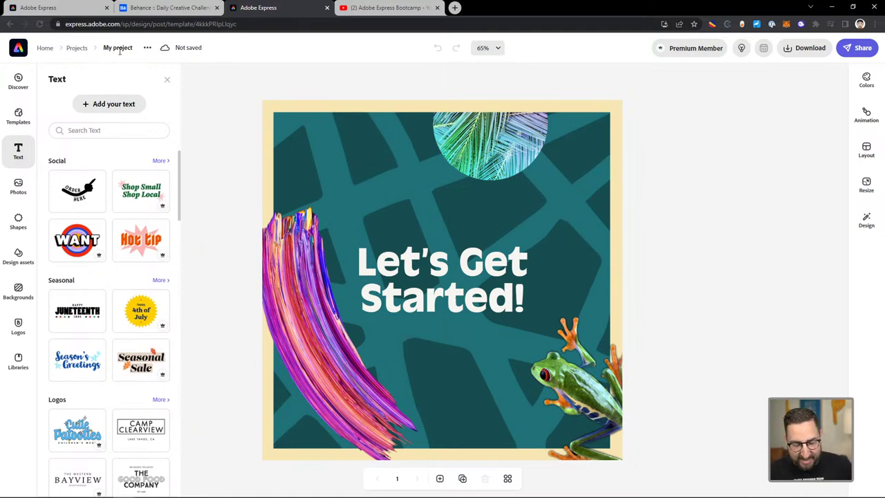
# Show the editor in full screen and rename the project as "Getting Started Template".
pyautogui.press('F11')
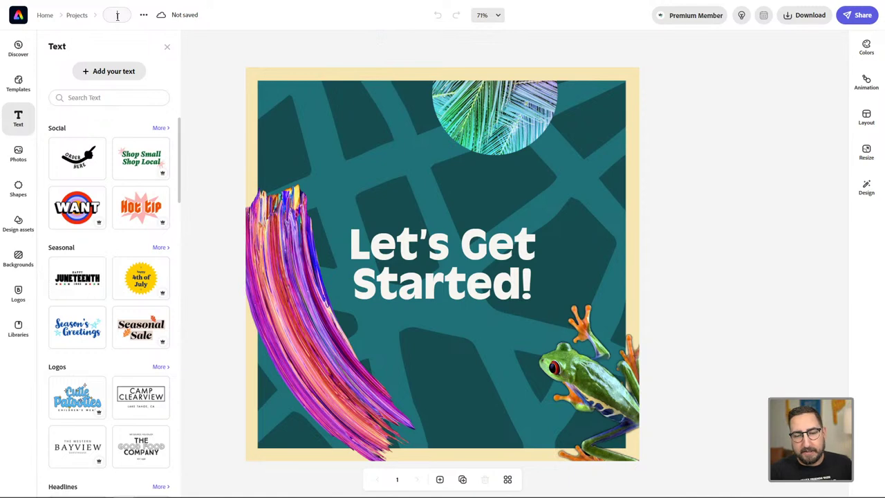
pyautogui.write('Getting St')
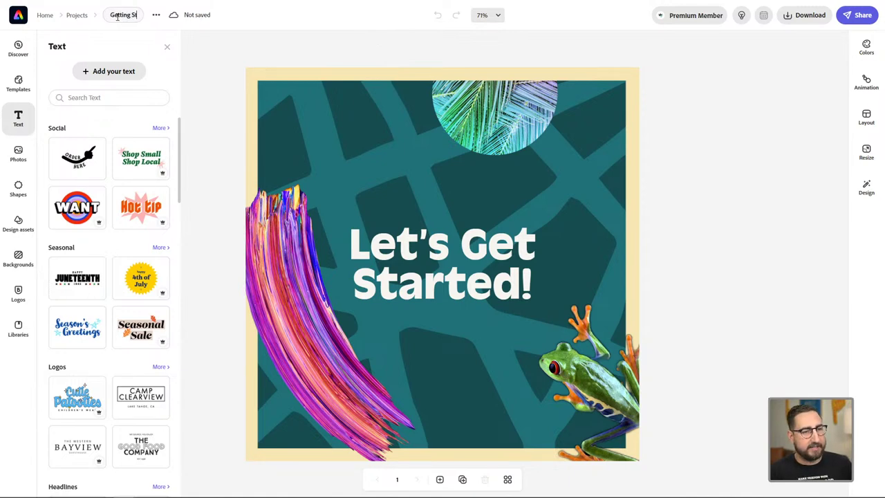
pyautogui.write('arted Template')
pyautogui.press('Return')
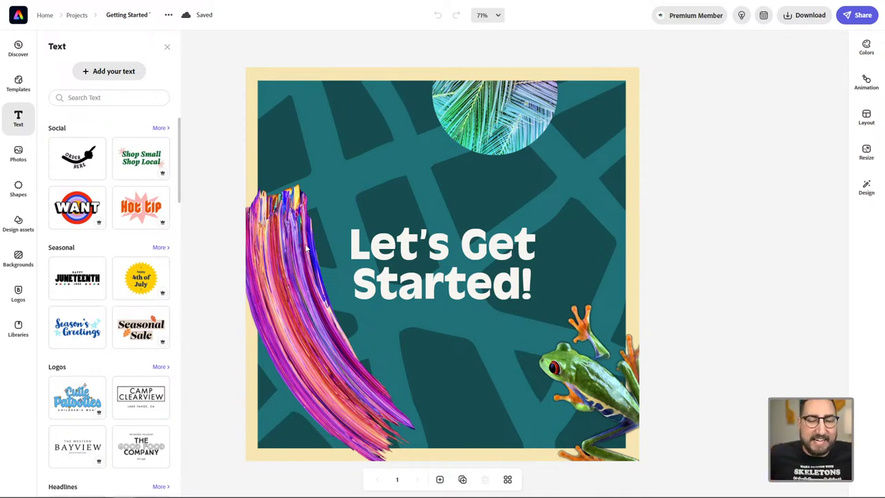
# Inspect the paint stroke, the frame and the headline text, and expand the layer stack to see how the design is built.
pyautogui.click(273, 264)
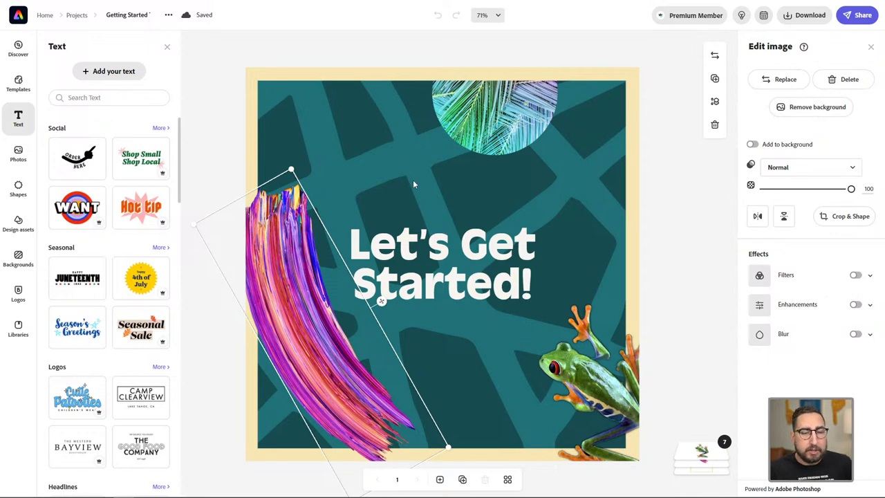
pyautogui.click(467, 254)
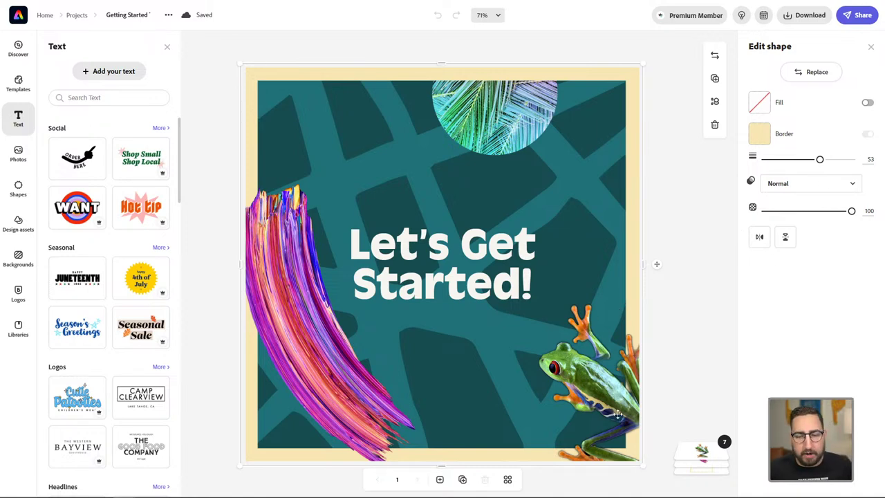
pyautogui.click(702, 446)
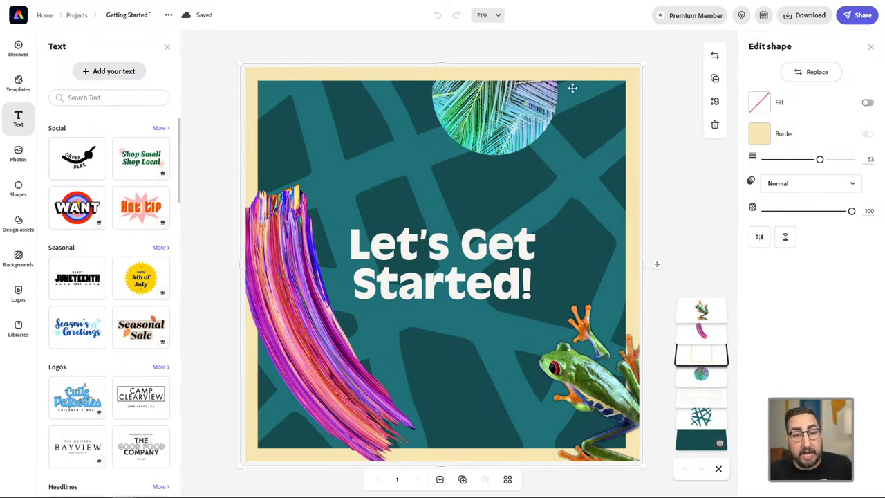
pyautogui.click(702, 399)
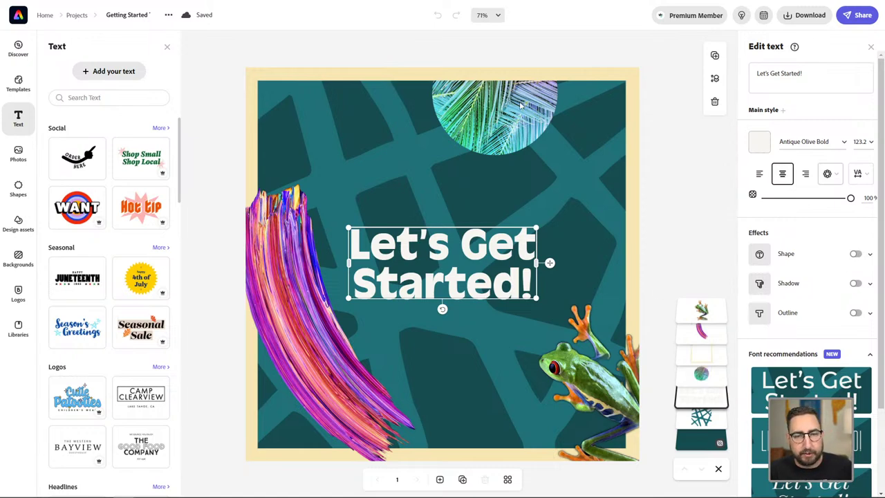
# Start replacing the circular palm-leaf image and search the featured free photos for "tropical flower".
pyautogui.click(708, 378)
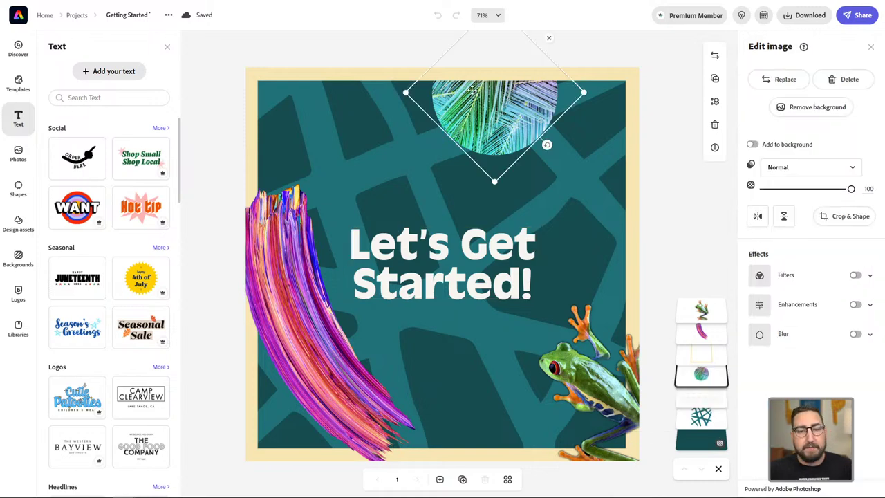
pyautogui.click(785, 79)
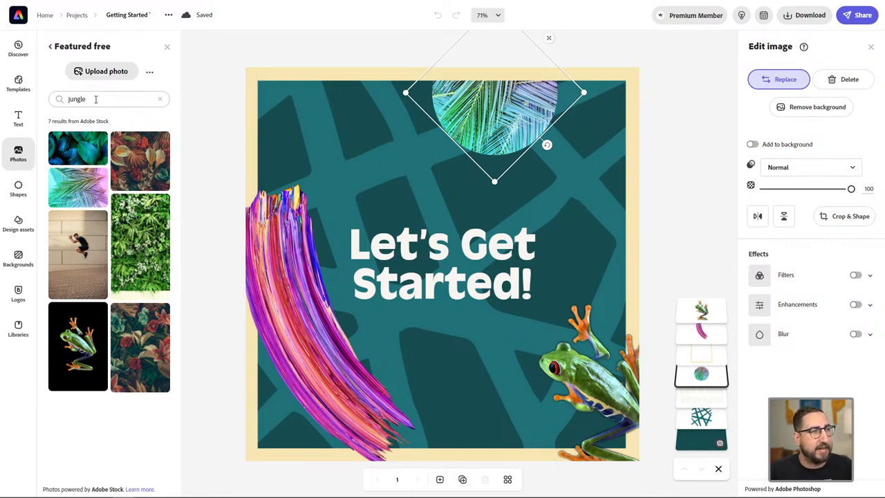
pyautogui.tripleClick(96, 99)
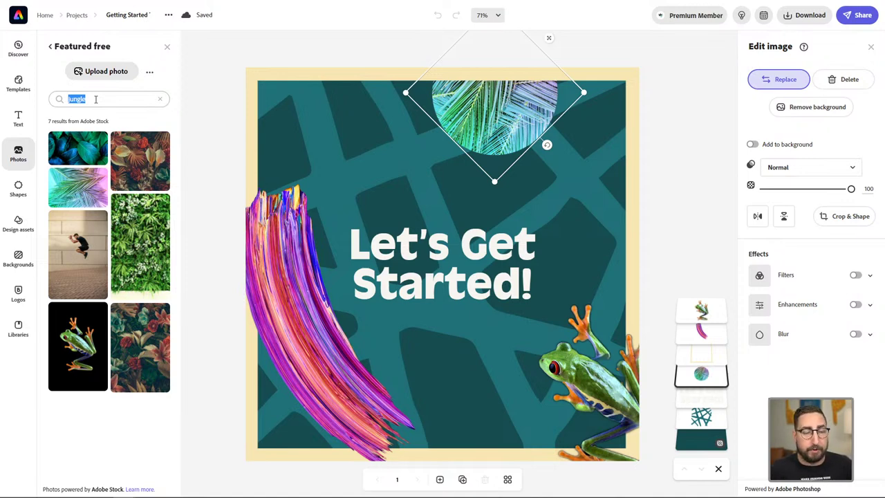
pyautogui.press('BackSpace')
pyautogui.write('trop')
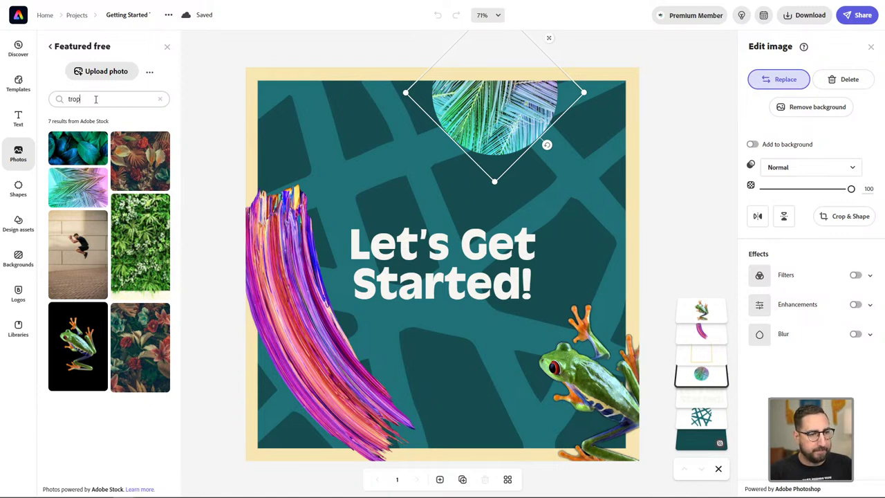
pyautogui.write('ical flower')
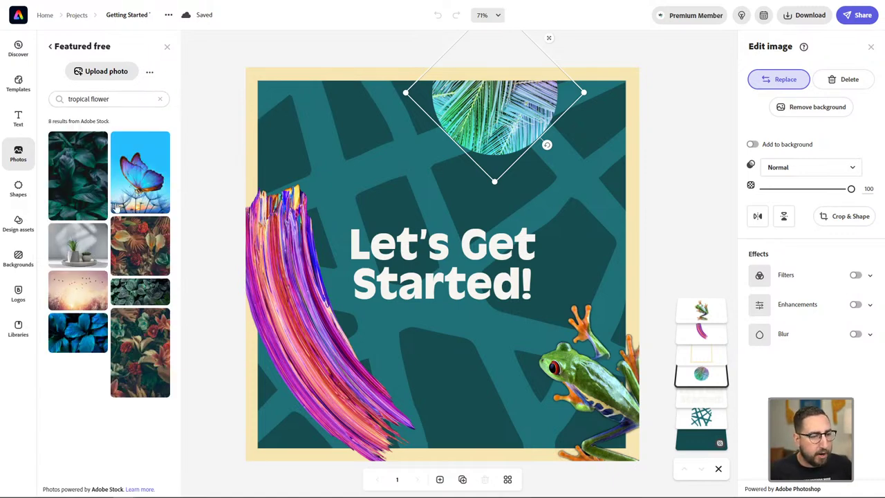
# Search the free photos for "flower" and replace the palm-leaf image with the sunflower and butterfly photo.
pyautogui.tripleClick(99, 99)
pyautogui.write('flower')
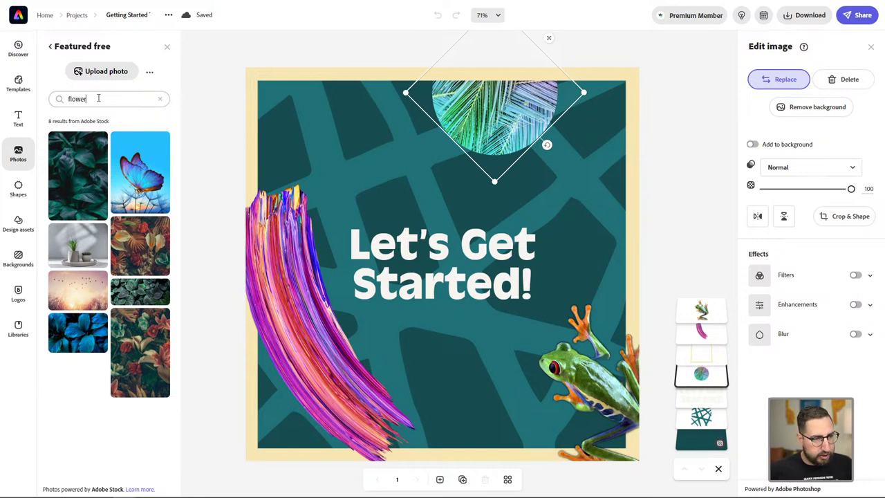
pyautogui.press('Return')
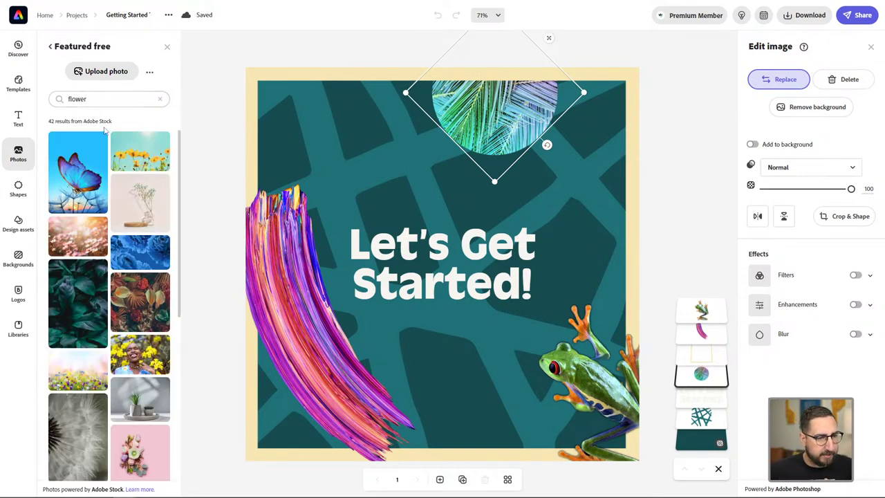
pyautogui.scroll(-3, 115, 173)
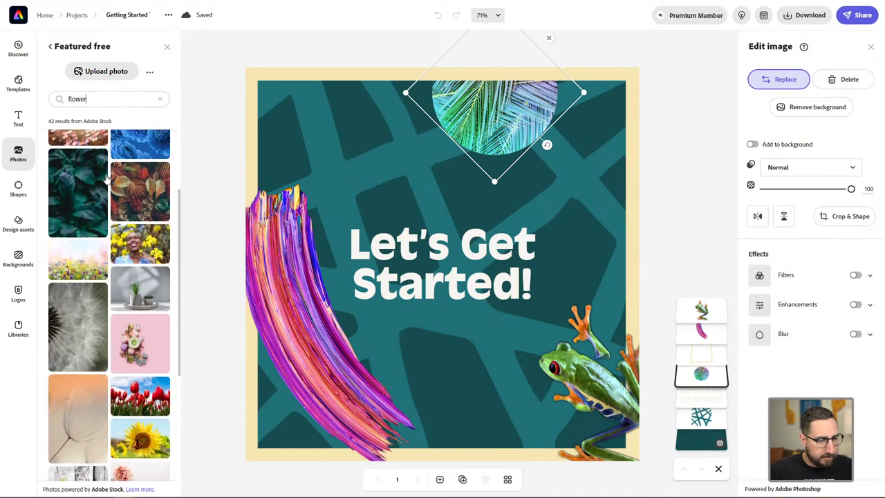
pyautogui.scroll(-2, 106, 179)
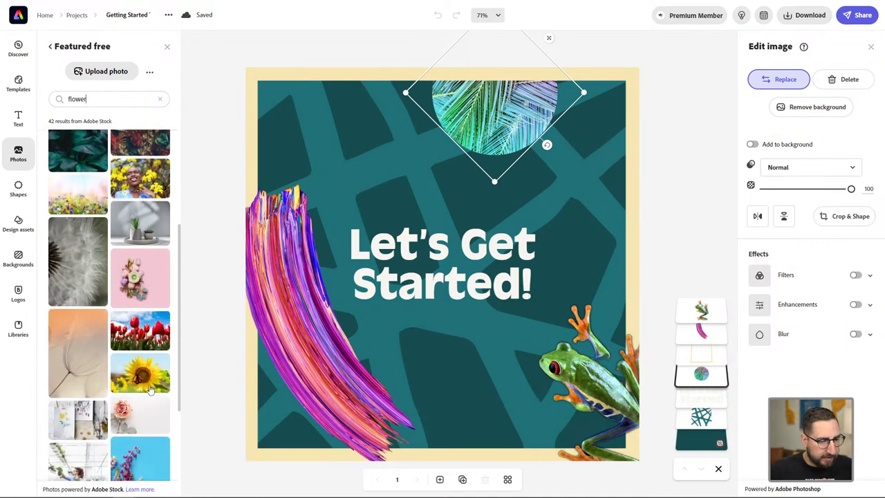
pyautogui.scroll(-1, 139, 374)
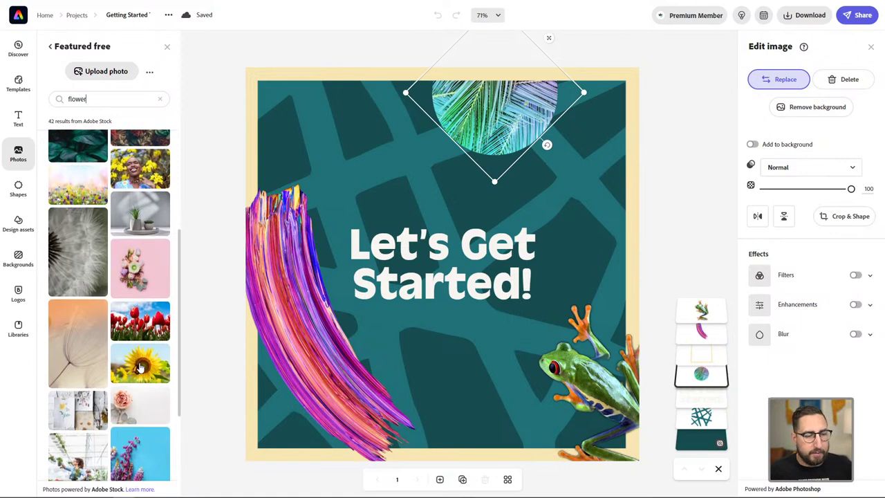
pyautogui.click(140, 367)
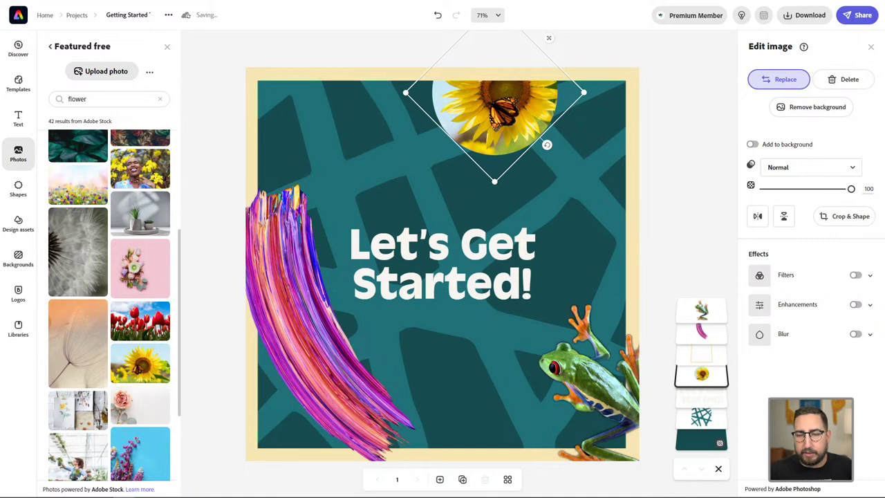
# Enlarge the sunflower photo inside its circular crop and reposition it so the flower's centre sits in the middle.
pyautogui.click(854, 218)
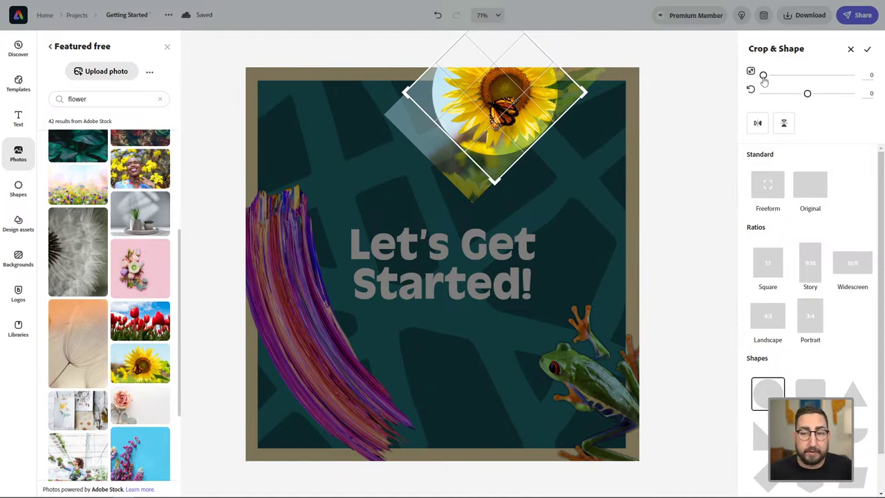
pyautogui.moveTo(764, 76); pyautogui.dragTo(763, 77)
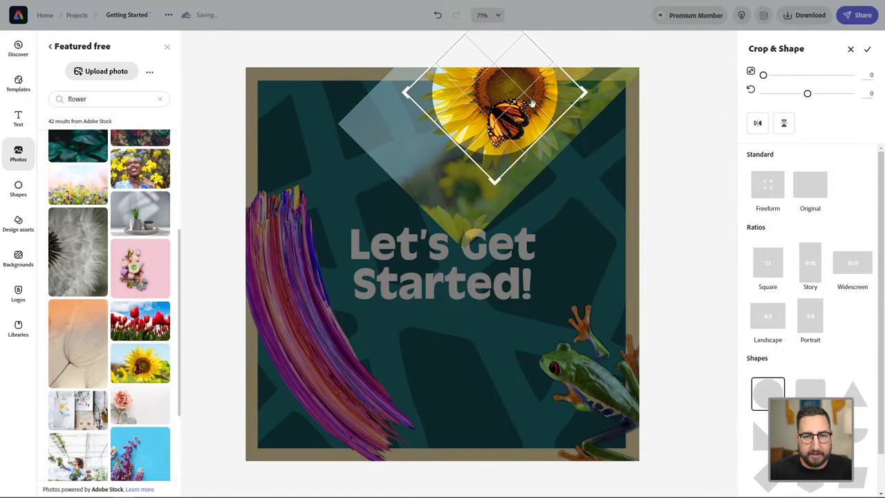
pyautogui.moveTo(520, 108); pyautogui.dragTo(505, 114)
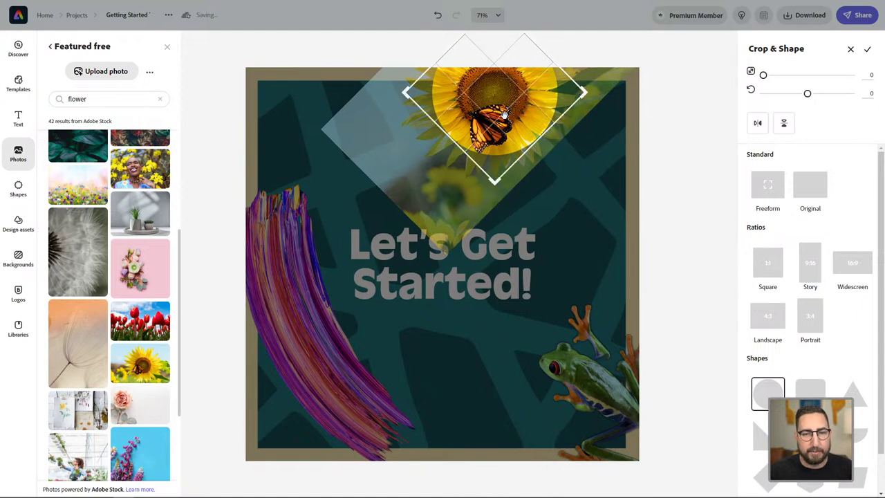
pyautogui.click(866, 51)
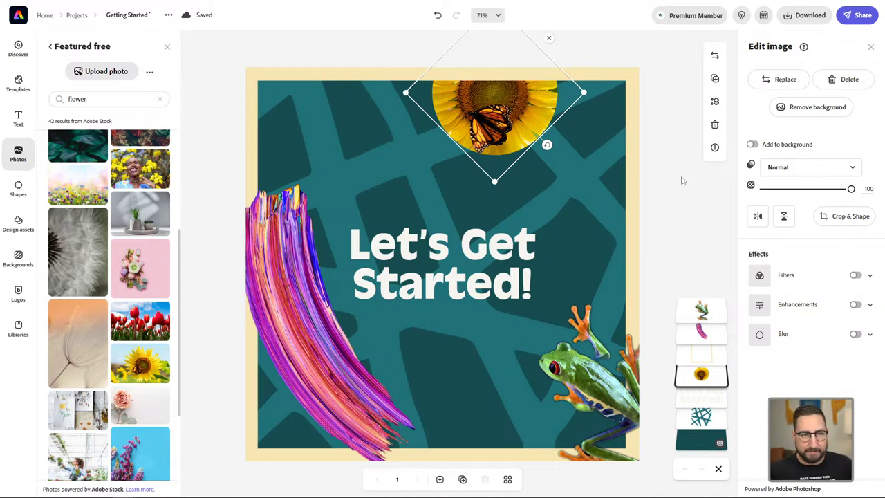
# Move the paint stroke slightly lower on the canvas and enlarge the tree frog a little.
pyautogui.click(275, 278)
pyautogui.moveTo(288, 296)
pyautogui.mouseDown()
pyautogui.moveTo(299, 366)
pyautogui.moveTo(290, 343)
pyautogui.moveTo(294, 358)
pyautogui.mouseUp()
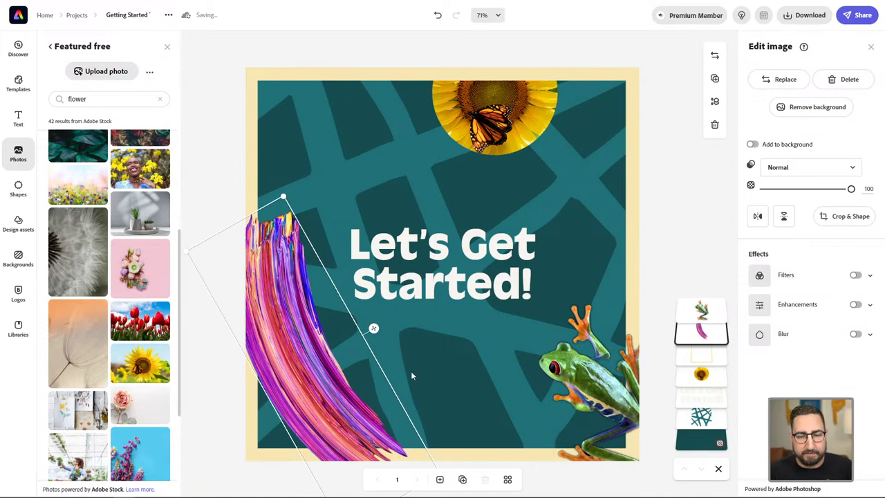
pyautogui.click(593, 373)
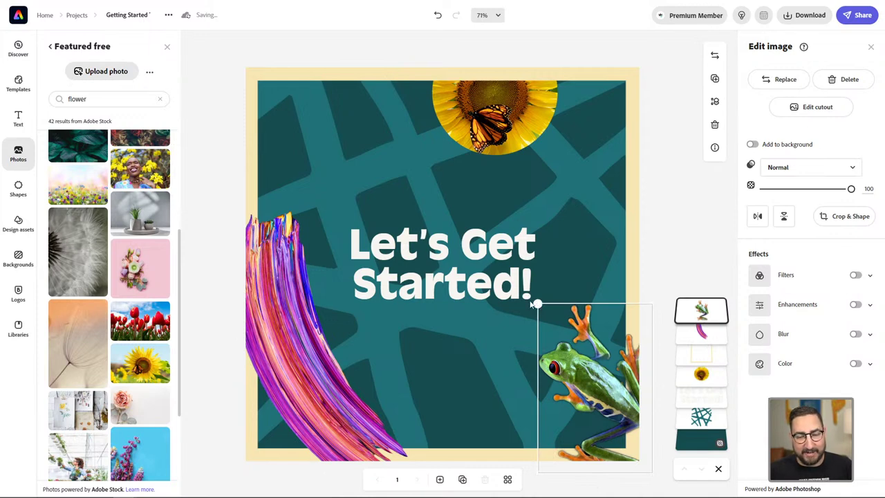
pyautogui.moveTo(538, 305); pyautogui.dragTo(528, 289)
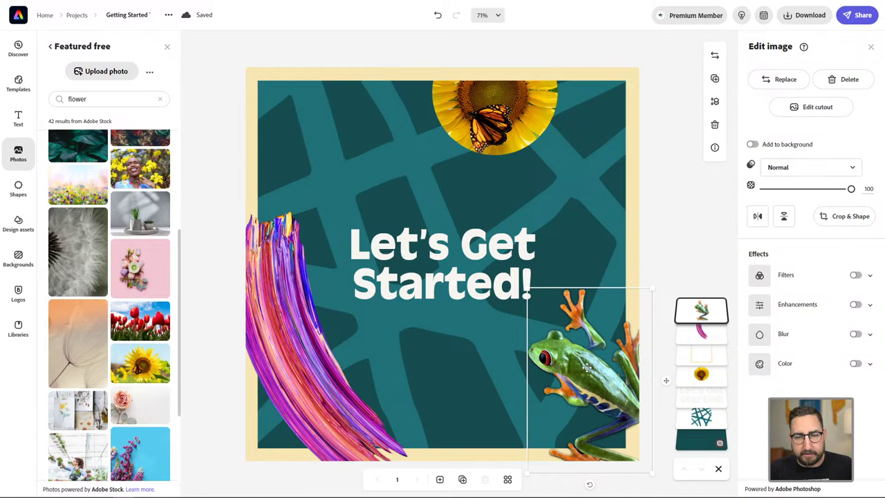
# Delete the tree frog cutout from the canvas and search all Adobe Stock photos for "tree frog".
pyautogui.press('Delete')
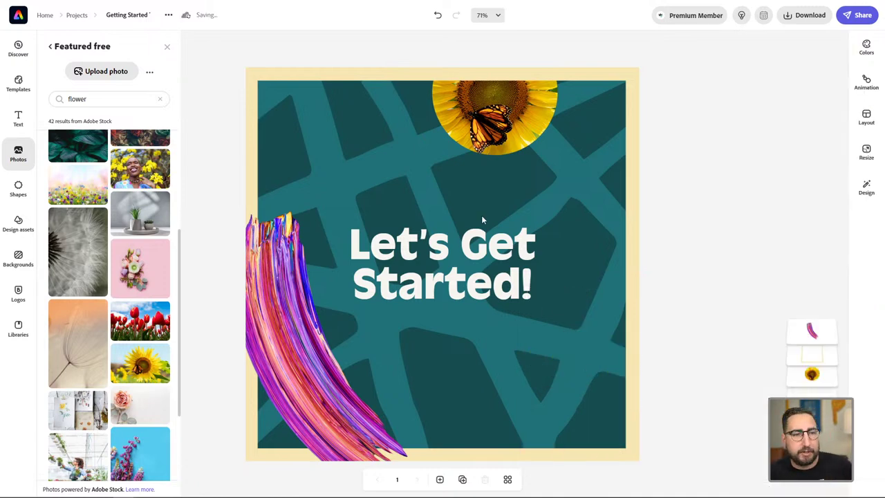
pyautogui.click(160, 99)
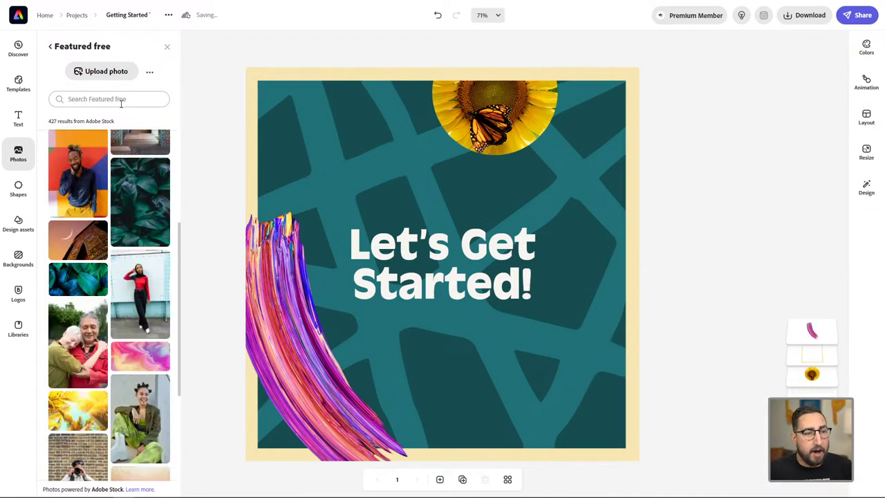
pyautogui.click(52, 50)
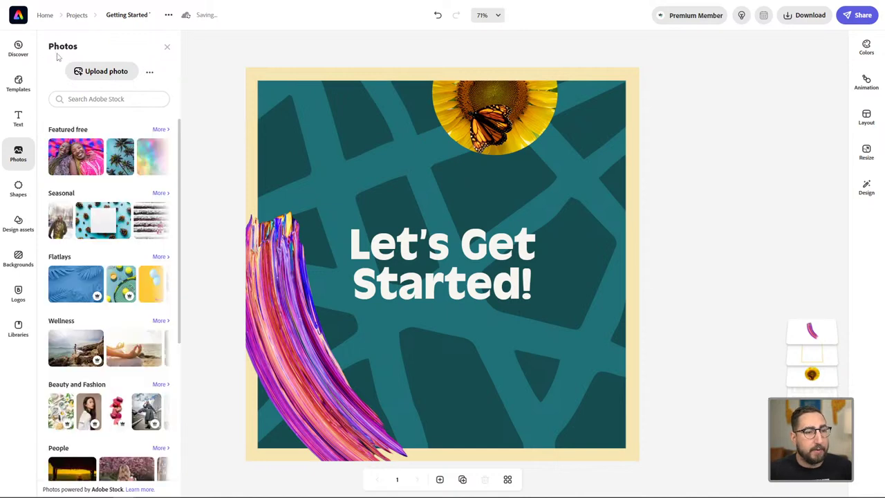
pyautogui.click(12, 162)
pyautogui.click(25, 155)
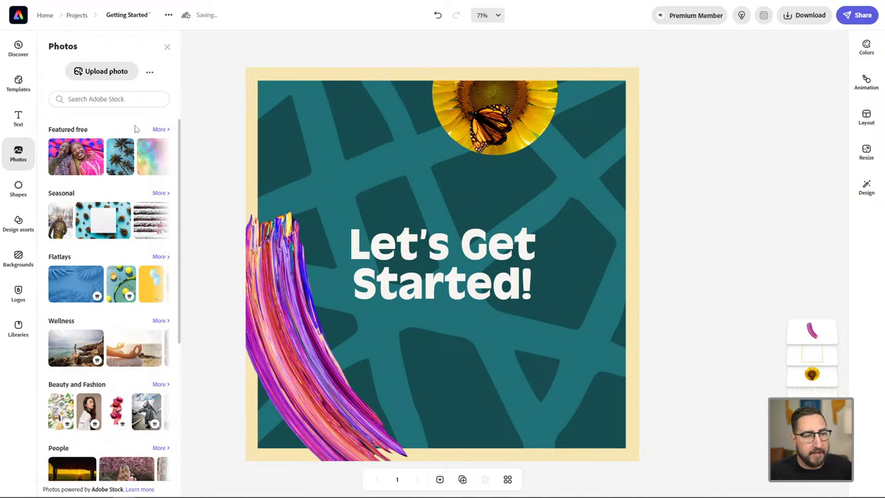
pyautogui.click(110, 101)
pyautogui.write('tree frog')
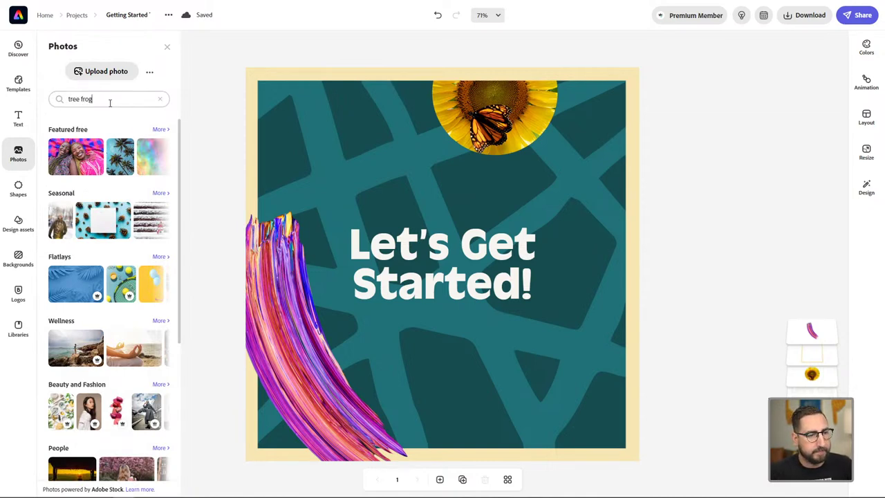
pyautogui.press('Return')
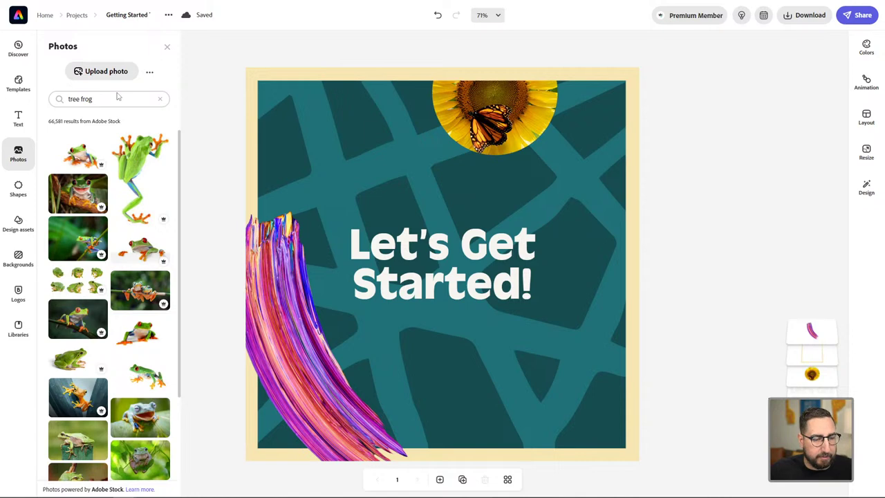
pyautogui.click(141, 337)
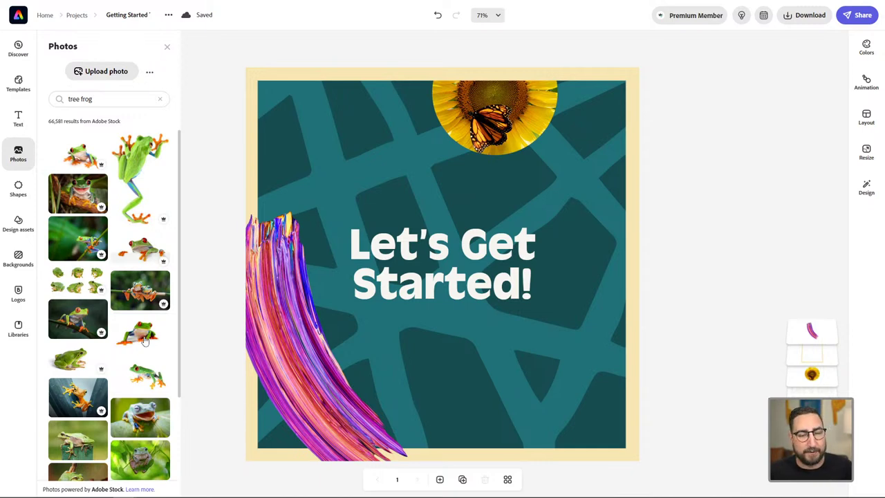
pyautogui.click(507, 359)
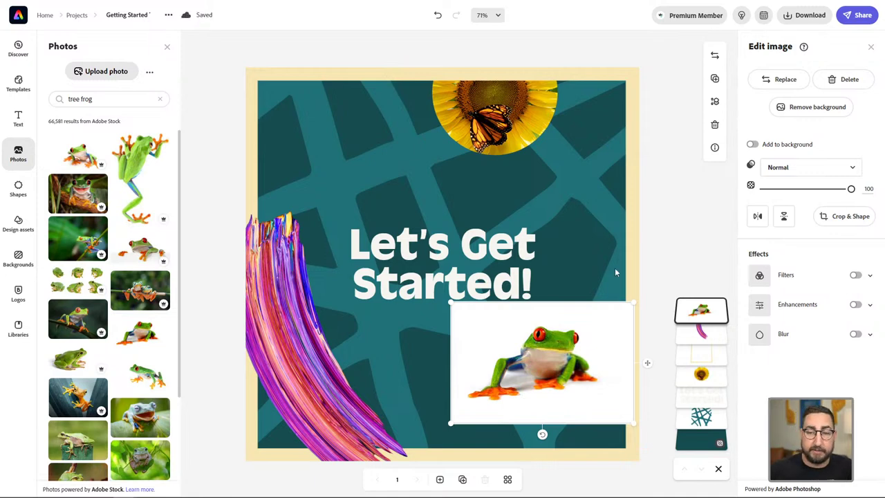
pyautogui.click(714, 125)
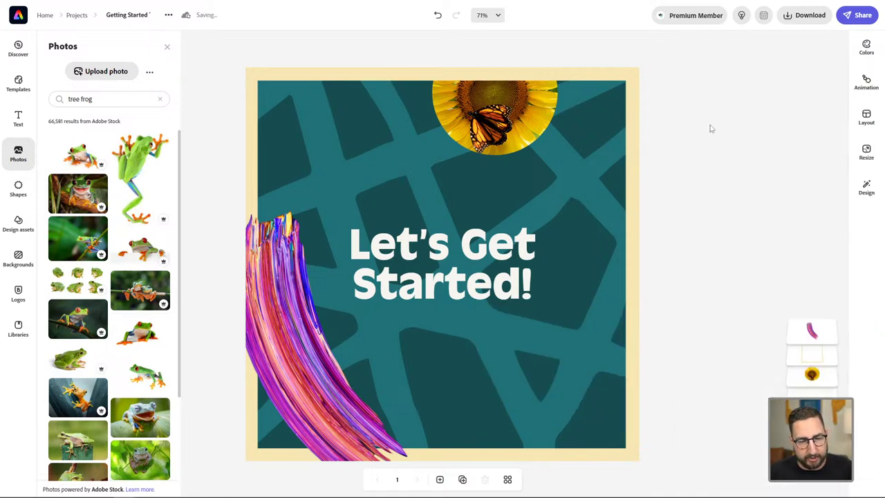
# Add the photo of the green climbing frog with an outstretched leg, enlarge it and remove its background.
pyautogui.click(146, 177)
pyautogui.click(565, 275)
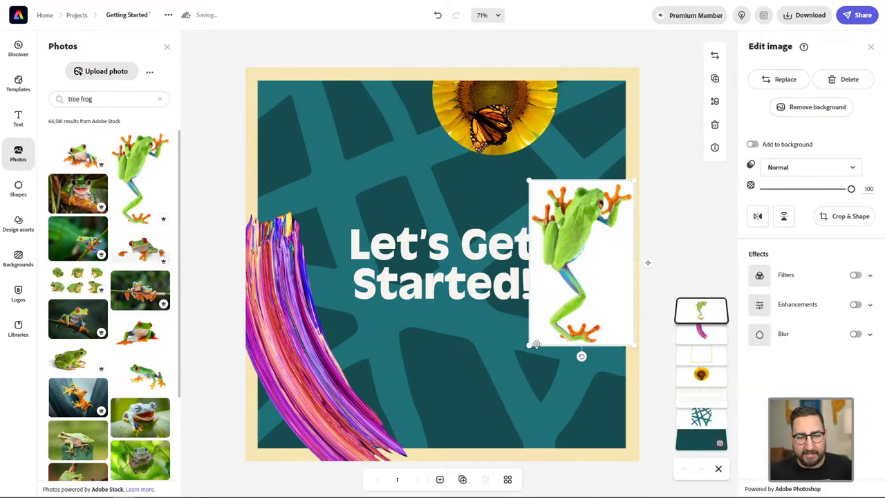
pyautogui.moveTo(529, 344); pyautogui.dragTo(500, 394)
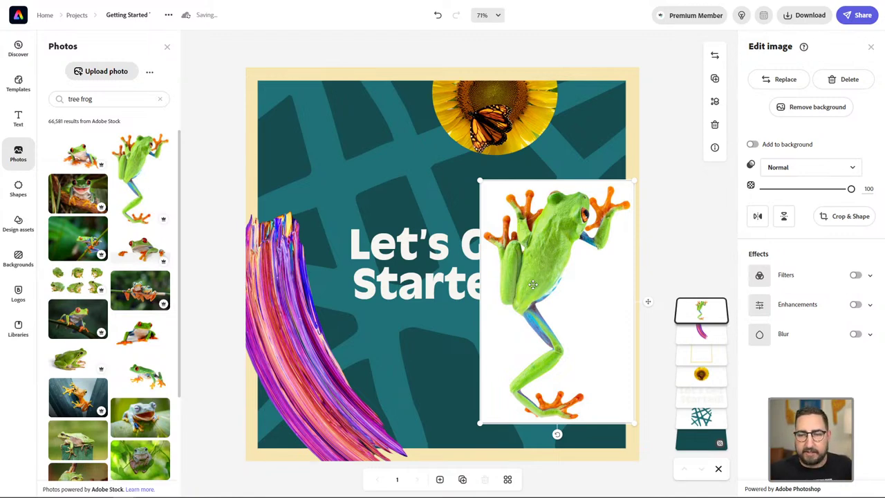
pyautogui.click(807, 107)
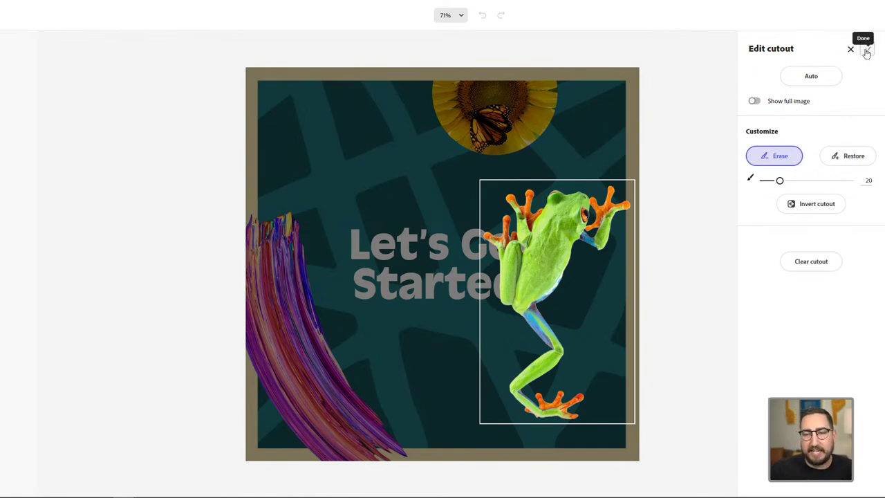
pyautogui.click(867, 53)
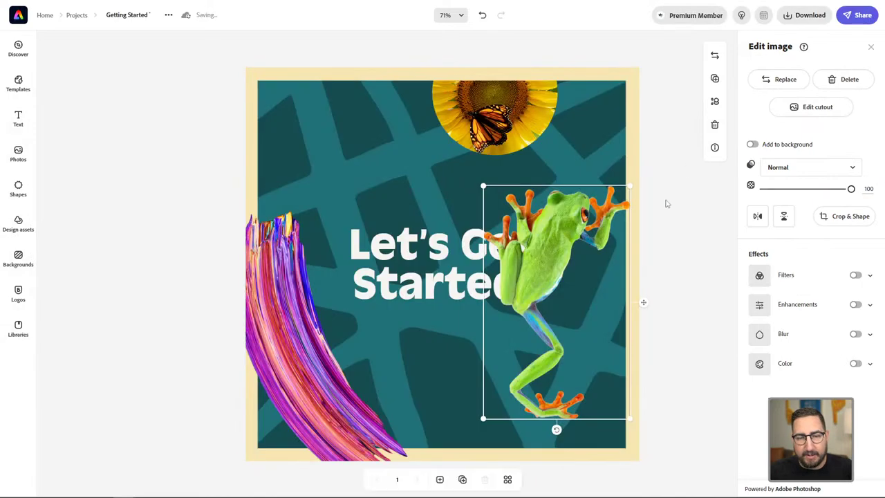
# Flip the frog horizontally, tilt it slightly and place it in the design's upper-left corner, above the paint stroke.
pyautogui.moveTo(561, 276); pyautogui.dragTo(482, 220)
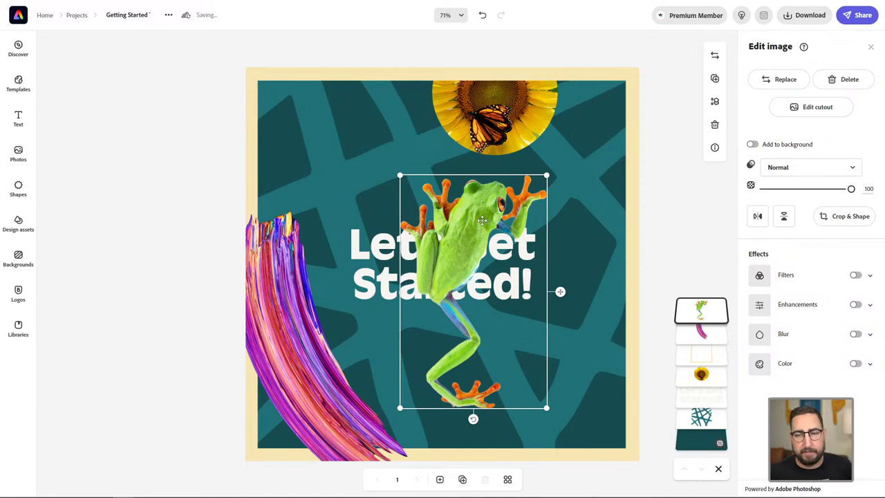
pyautogui.click(757, 217)
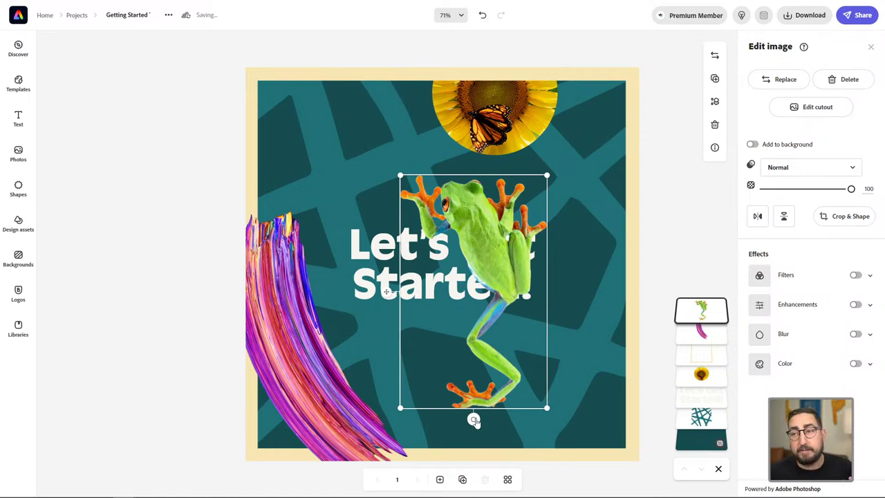
pyautogui.moveTo(474, 421); pyautogui.dragTo(504, 419)
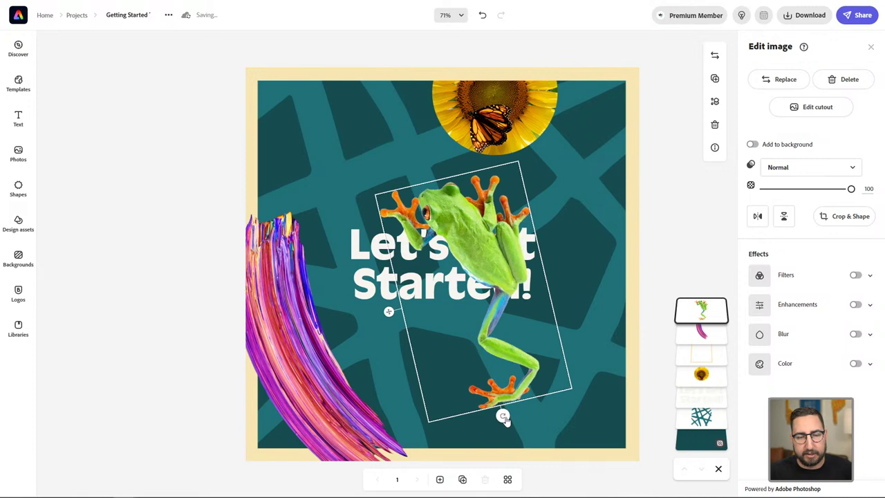
pyautogui.moveTo(504, 375); pyautogui.dragTo(358, 304)
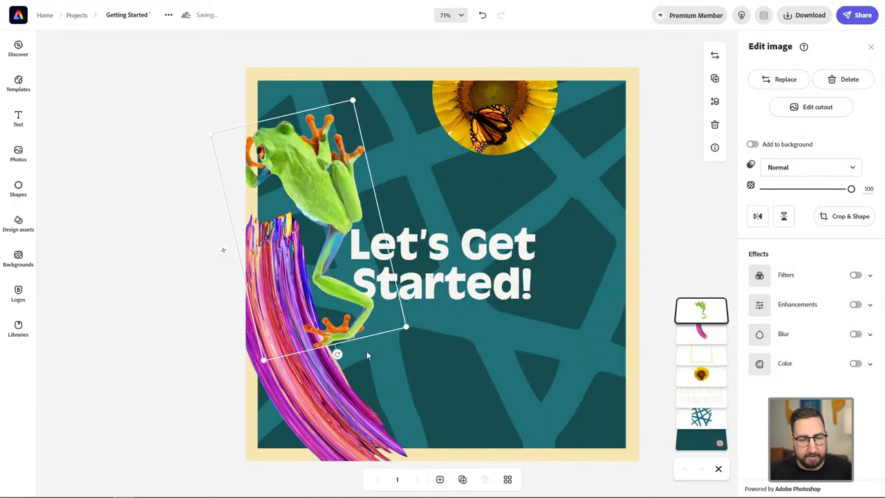
pyautogui.moveTo(338, 355); pyautogui.dragTo(309, 358)
pyautogui.moveTo(348, 297); pyautogui.dragTo(348, 263)
pyautogui.moveTo(309, 320)
pyautogui.mouseDown()
pyautogui.moveTo(322, 320)
pyautogui.moveTo(311, 320)
pyautogui.mouseUp()
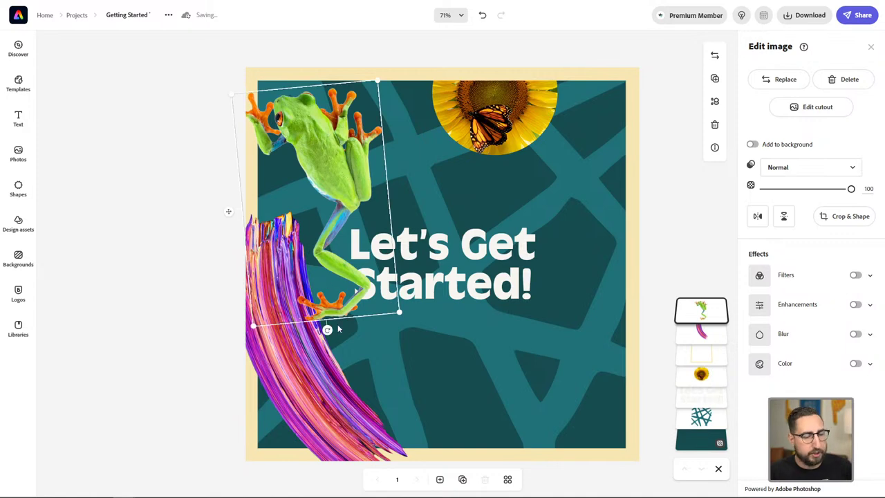
# Rotate the paint stroke and move it to the design's lower-right corner so it curves up along the right edge.
pyautogui.click(318, 397)
pyautogui.moveTo(296, 366)
pyautogui.mouseDown()
pyautogui.moveTo(422, 354)
pyautogui.moveTo(470, 311)
pyautogui.moveTo(426, 267)
pyautogui.mouseUp()
pyautogui.moveTo(528, 415); pyautogui.dragTo(526, 114)
pyautogui.moveTo(477, 306)
pyautogui.mouseDown()
pyautogui.moveTo(600, 358)
pyautogui.moveTo(603, 368)
pyautogui.mouseUp()
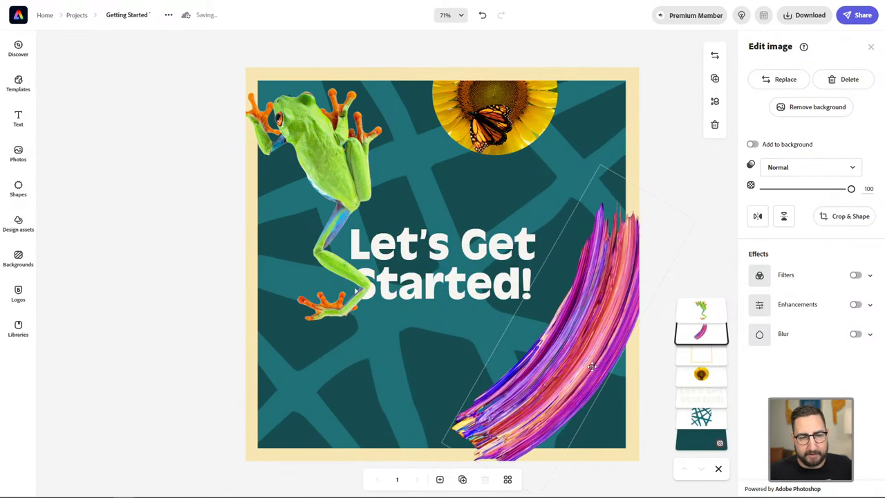
# Nudge the frog up towards the frame's top edge and duplicate it.
pyautogui.moveTo(323, 165); pyautogui.dragTo(305, 126)
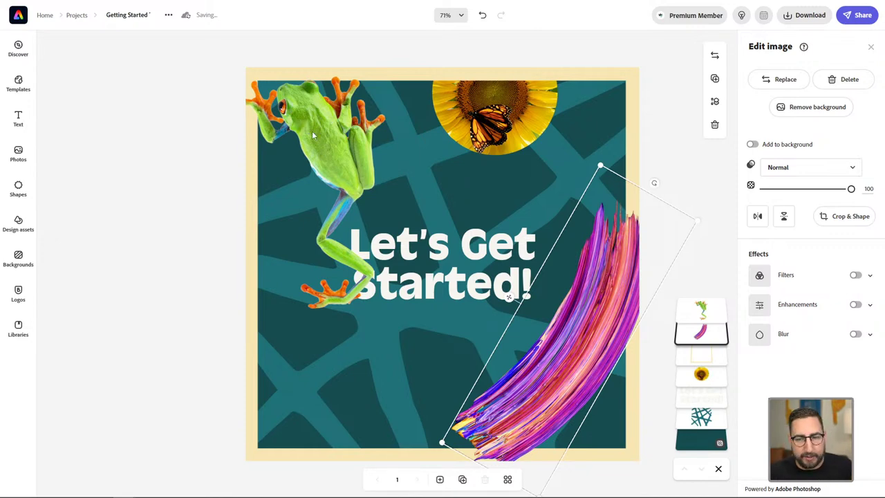
pyautogui.click(316, 134)
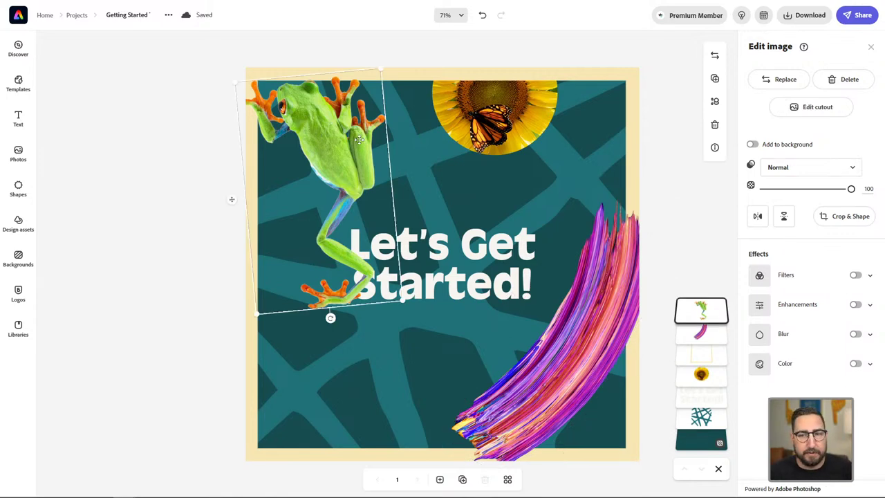
pyautogui.click(715, 81)
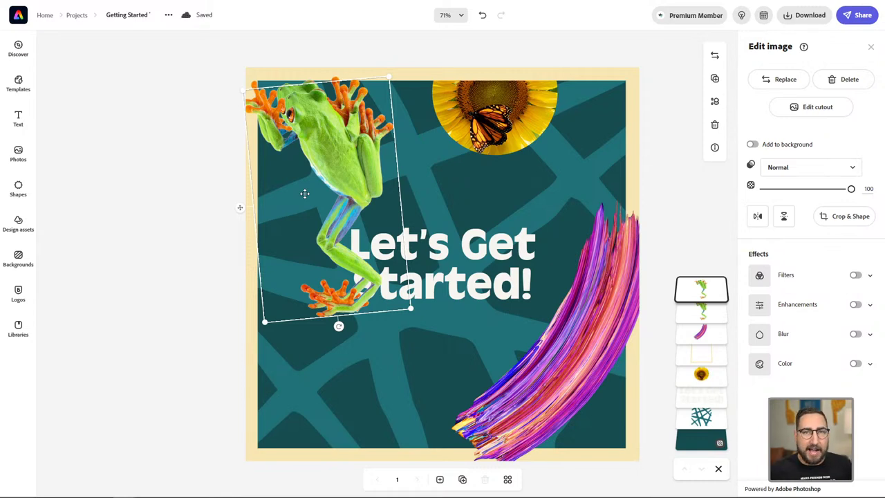
# Apply a blur of 12 to the duplicated frog.
pyautogui.click(856, 335)
pyautogui.click(776, 361)
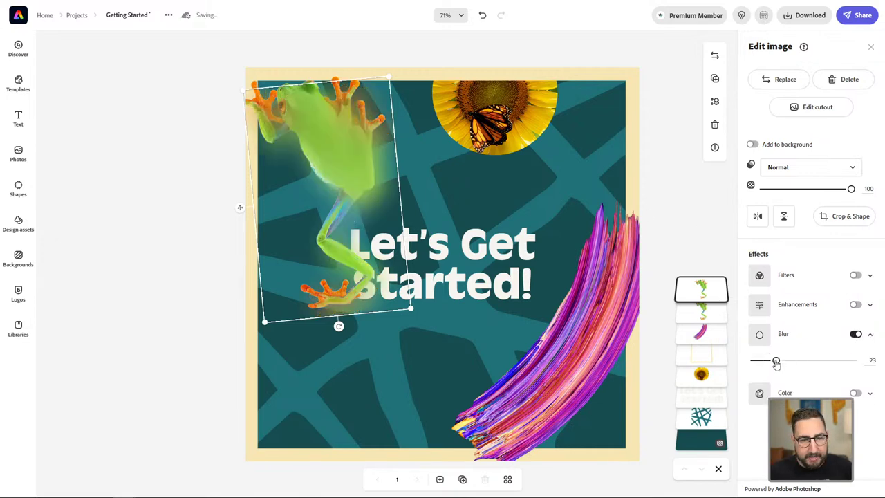
pyautogui.moveTo(776, 361); pyautogui.dragTo(765, 361)
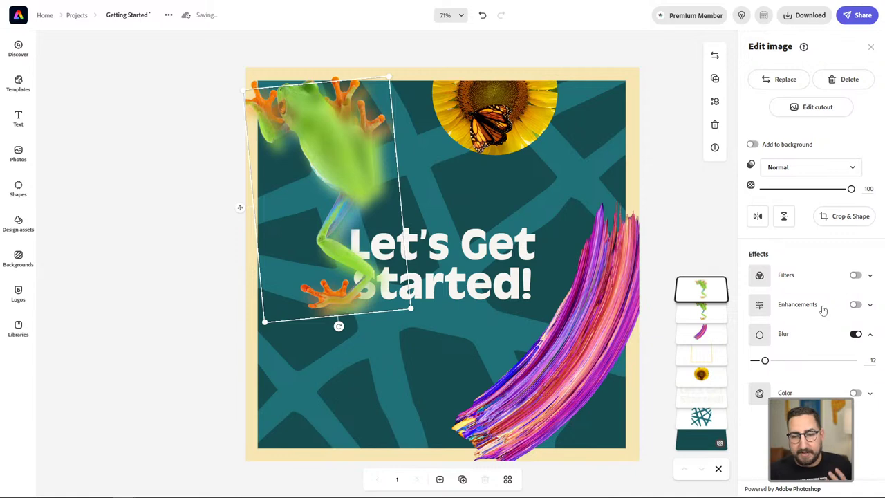
# Apply the Duotone filter to the blurred frog copy and bring the sharp frog's layer in front of it.
pyautogui.click(856, 277)
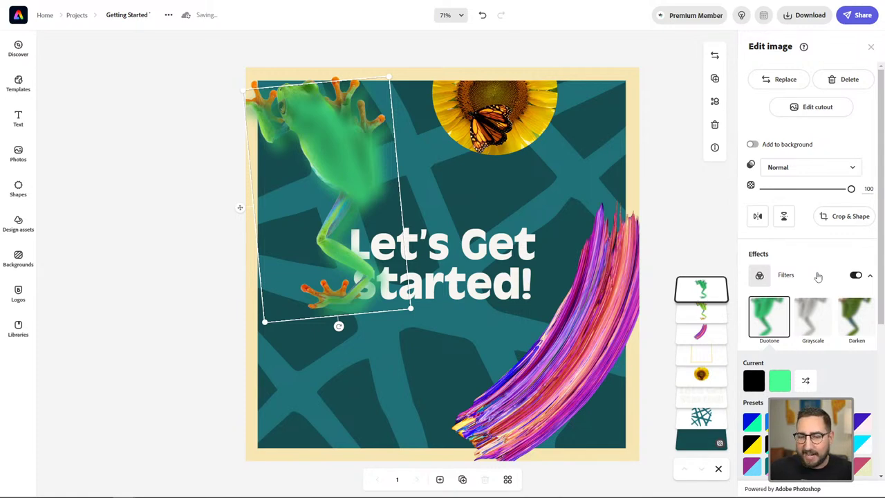
pyautogui.scroll(-1, 772, 357)
pyautogui.scroll(-1, 771, 356)
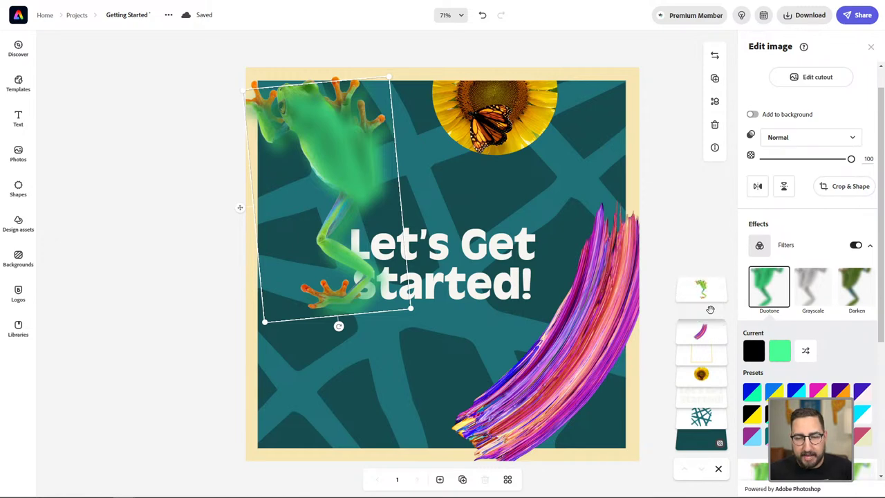
pyautogui.click(702, 291)
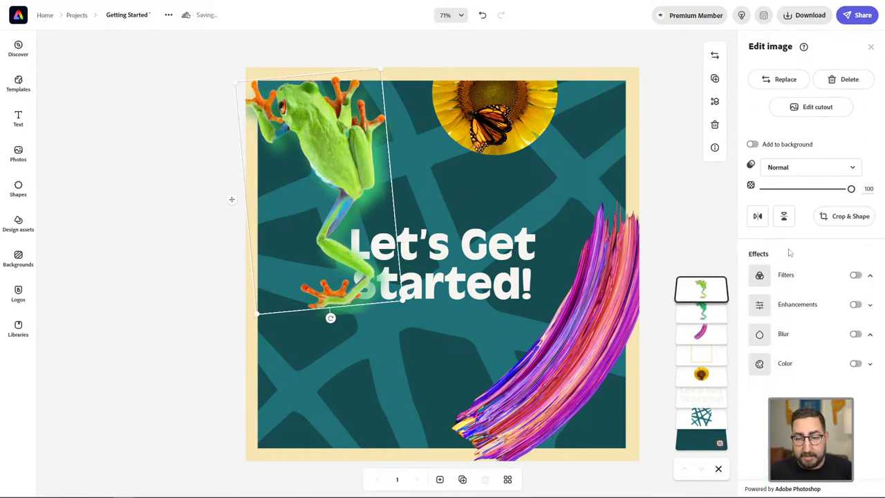
# Set the highlights colour of the blurred frog copy's duotone to black so both duotone colours are black.
pyautogui.click(854, 276)
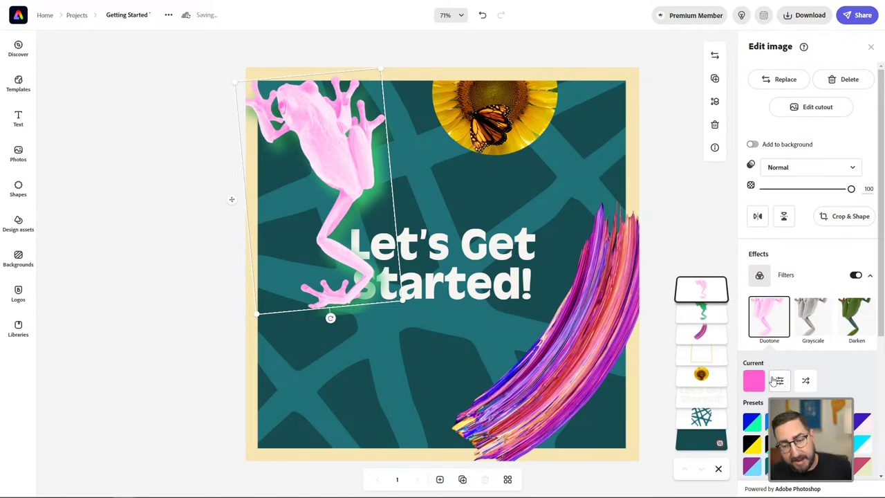
pyautogui.click(856, 275)
pyautogui.click(703, 315)
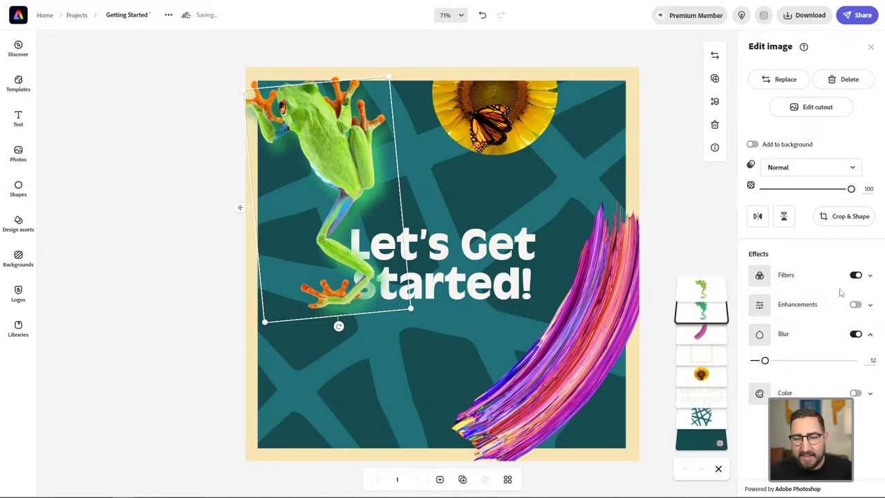
pyautogui.click(871, 276)
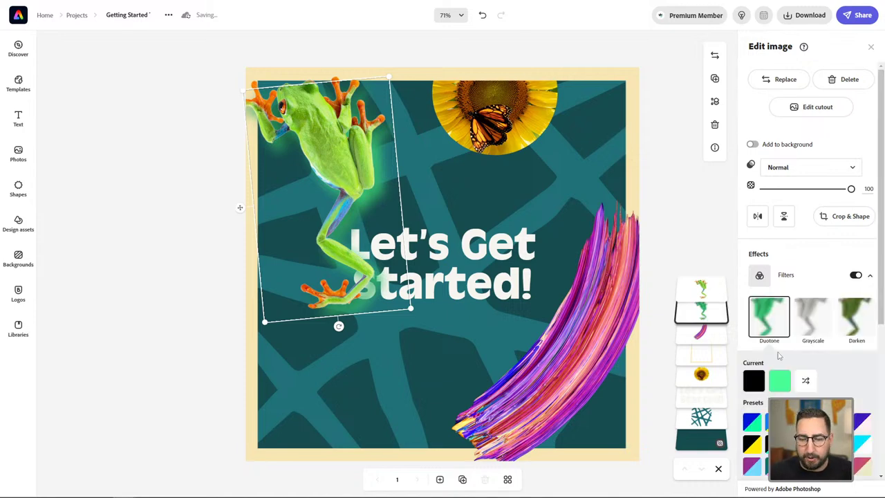
pyautogui.click(754, 381)
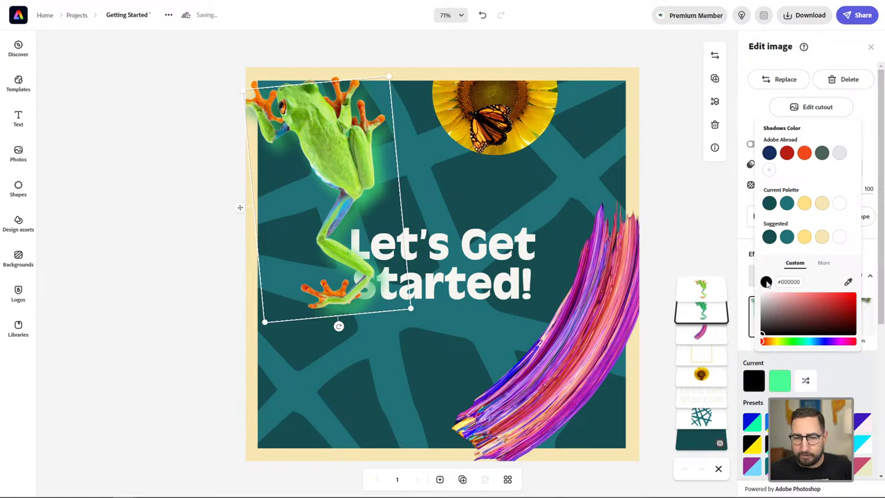
pyautogui.click(781, 381)
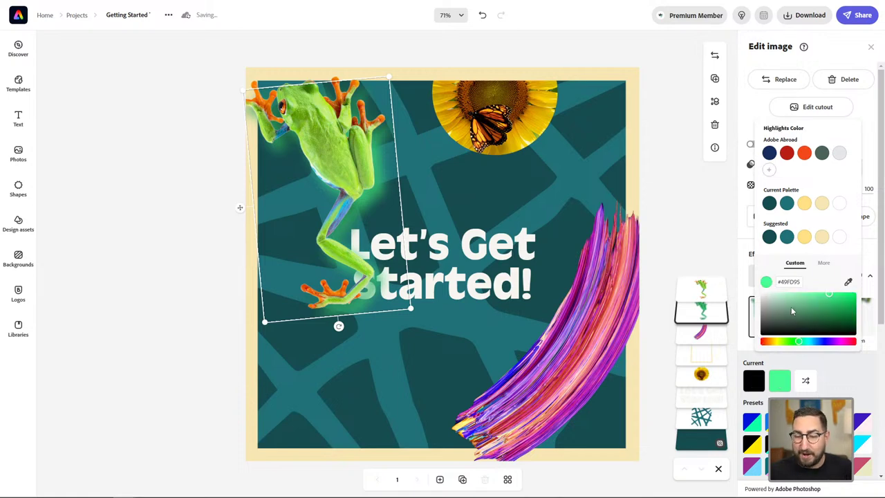
pyautogui.click(763, 333)
pyautogui.click(749, 347)
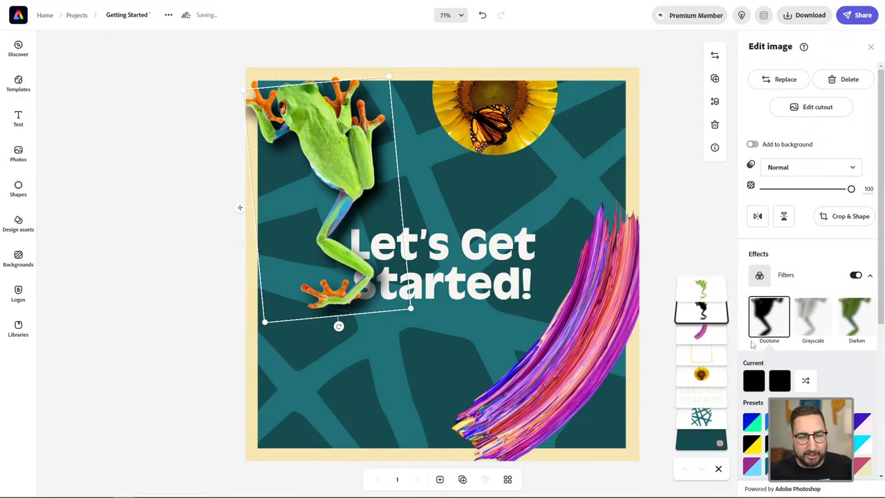
# Lower the black frog copy's opacity to 45 and offset it slightly down and to the right as a shadow.
pyautogui.moveTo(850, 189); pyautogui.dragTo(803, 192)
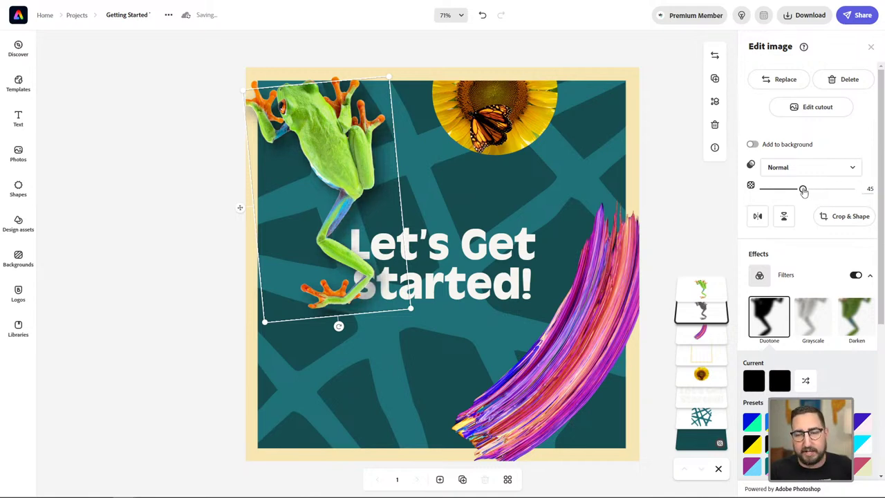
pyautogui.click(415, 271)
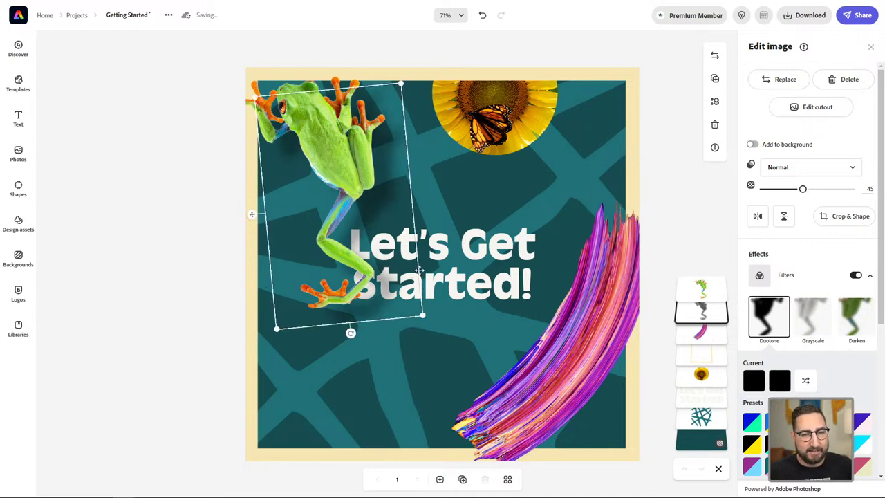
# Group the tree frog with its shadow copy and move the group to the lower-right corner of the canvas.
pyautogui.click(562, 62)
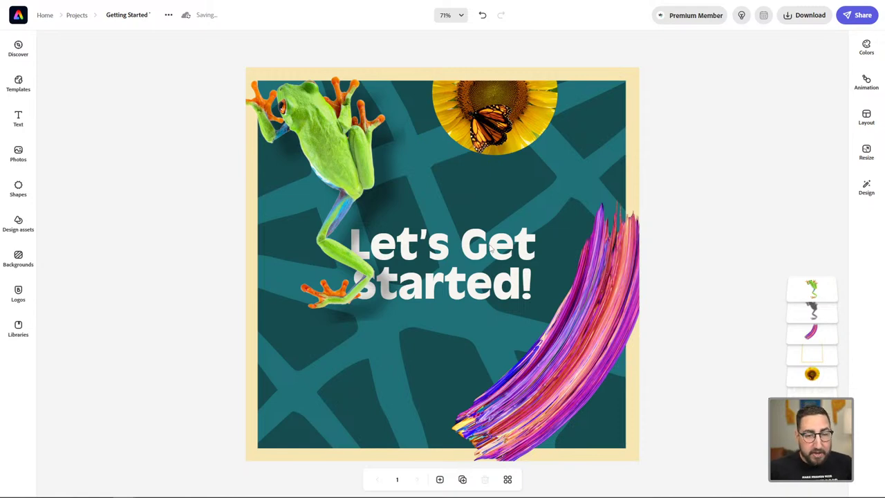
pyautogui.click(335, 159)
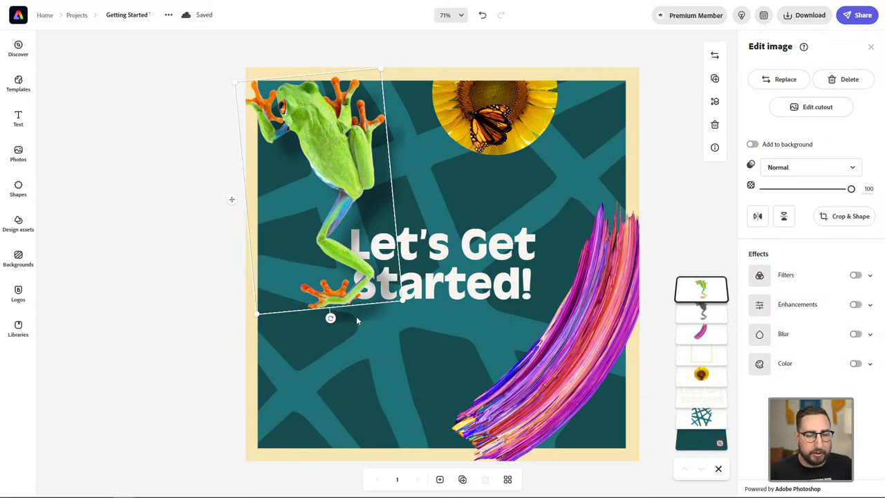
pyautogui.keyDown('shift'); pyautogui.click(356, 316); pyautogui.keyUp('shift')
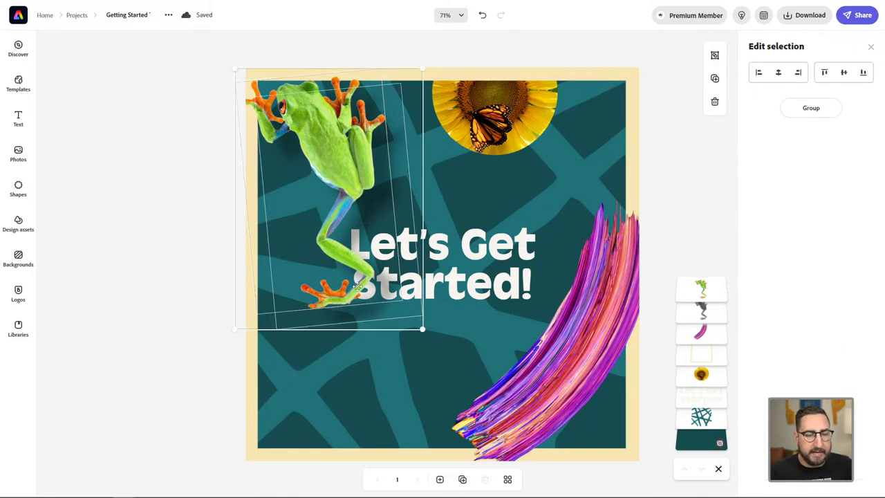
pyautogui.click(715, 56)
pyautogui.moveTo(411, 171)
pyautogui.mouseDown()
pyautogui.moveTo(453, 252)
pyautogui.moveTo(579, 335)
pyautogui.moveTo(596, 333)
pyautogui.mouseUp()
# Move the paint brush stroke to the canvas's lower-left area and rotate it so it curves down toward the bottom centre.
pyautogui.moveTo(609, 225); pyautogui.dragTo(383, 223)
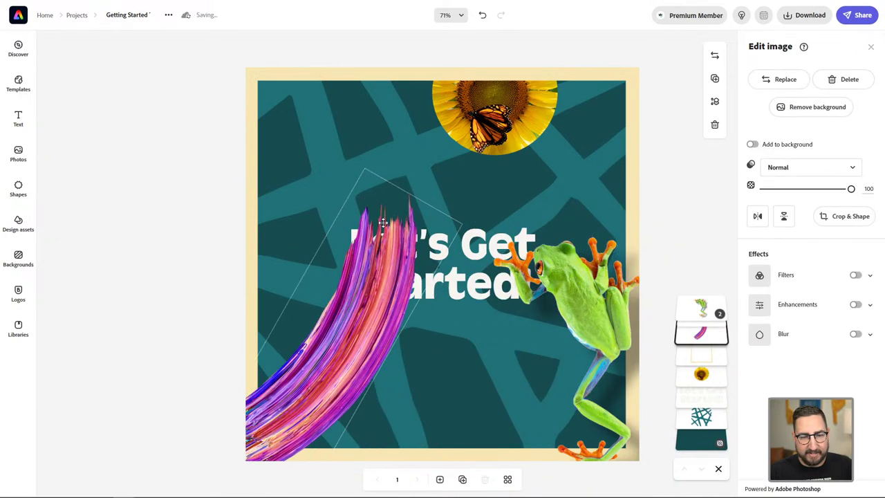
pyautogui.moveTo(417, 187)
pyautogui.mouseDown()
pyautogui.moveTo(480, 385)
pyautogui.moveTo(454, 454)
pyautogui.mouseUp()
pyautogui.moveTo(410, 395); pyautogui.dragTo(414, 410)
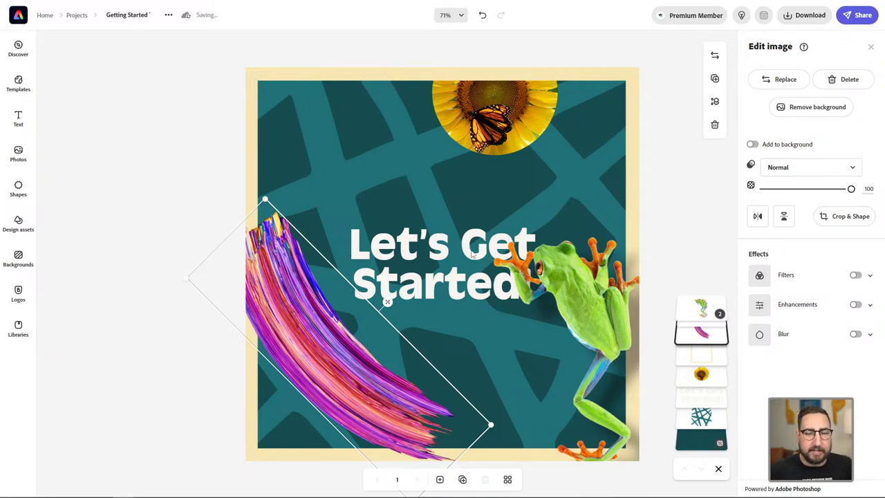
# Delete the cream border frame and the "Let's Get Started!" text from the design.
pyautogui.click(443, 259)
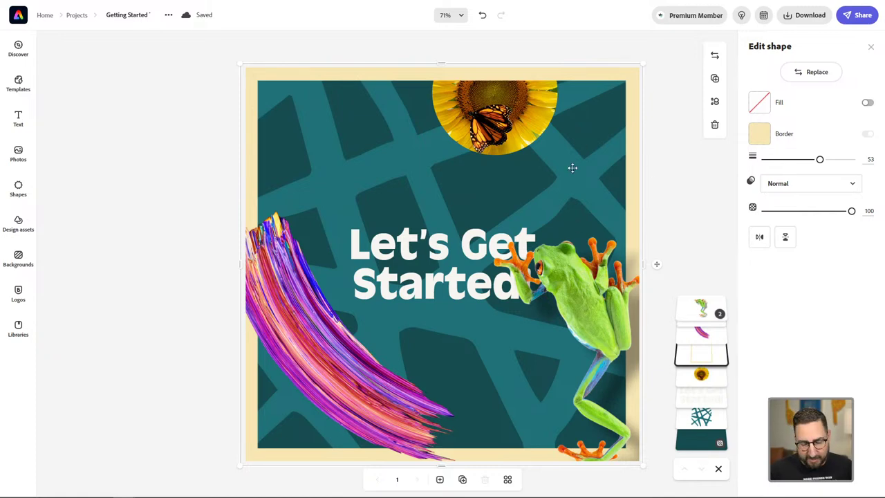
pyautogui.press('Delete')
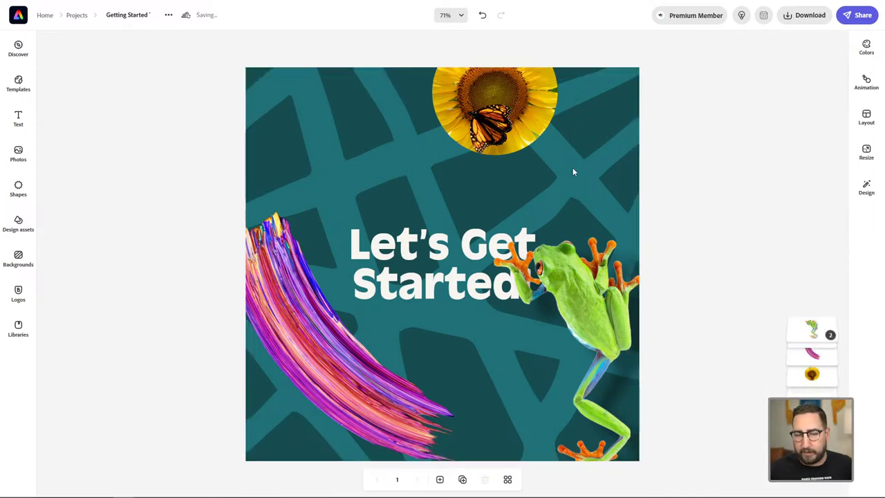
pyautogui.click(413, 249)
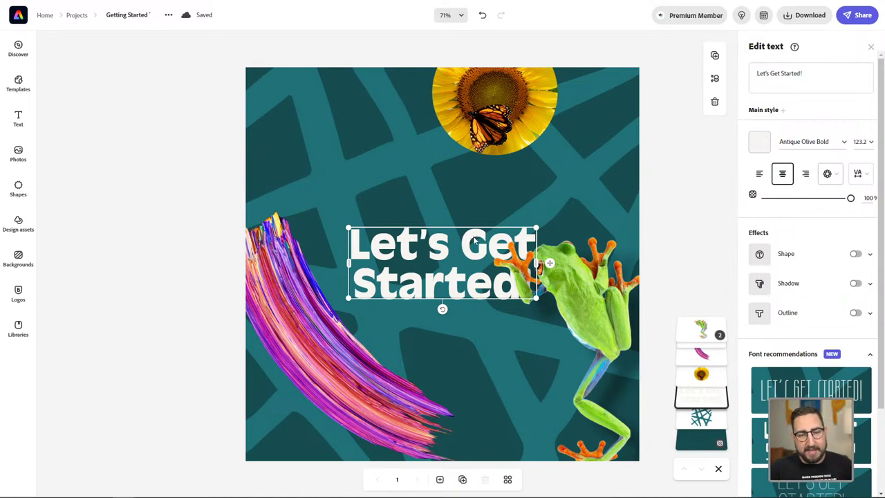
pyautogui.press('Delete')
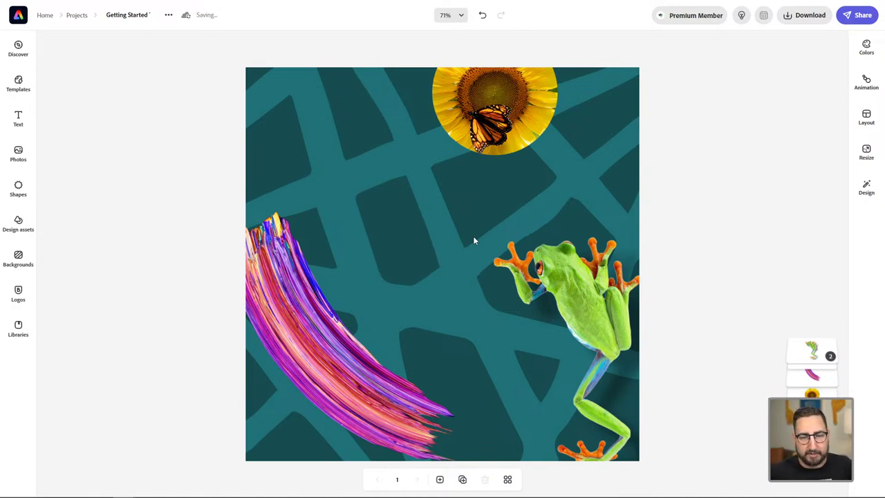
# Add the "PROMO CODE GET20" text design from the Sales collection and place it enlarged between the sunflower and the brush stroke.
pyautogui.click(19, 118)
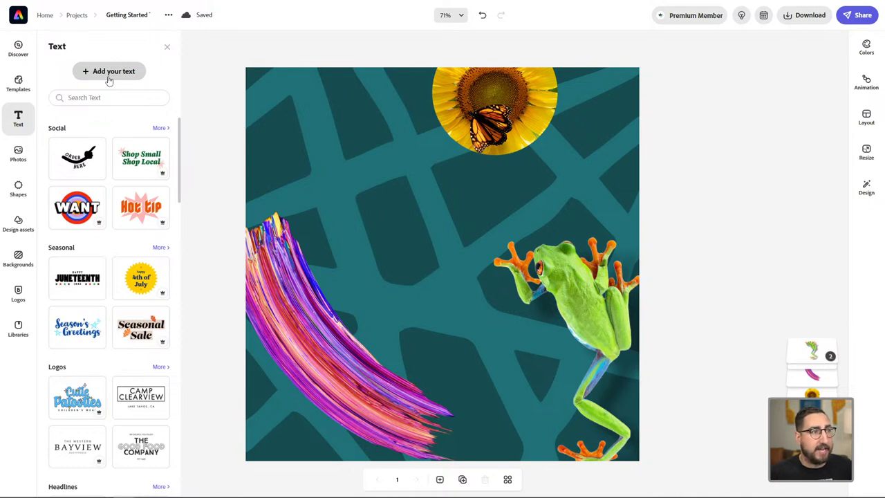
pyautogui.scroll(-3, 111, 145)
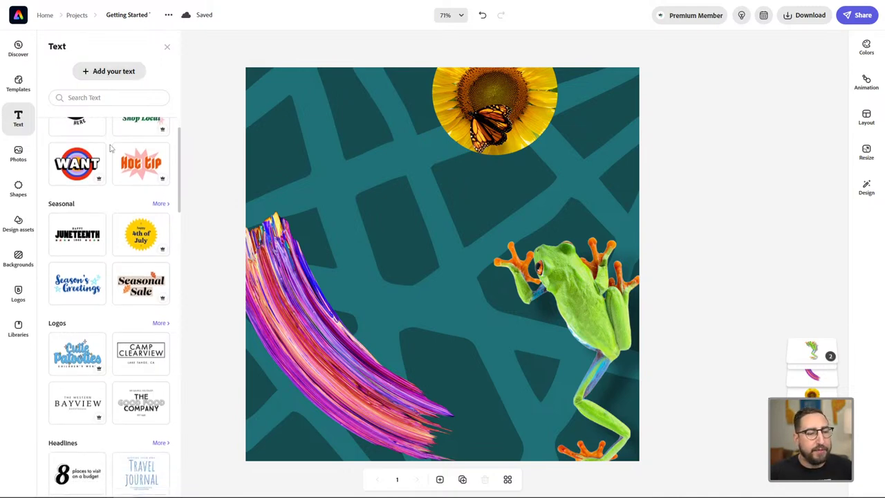
pyautogui.scroll(-5, 109, 148)
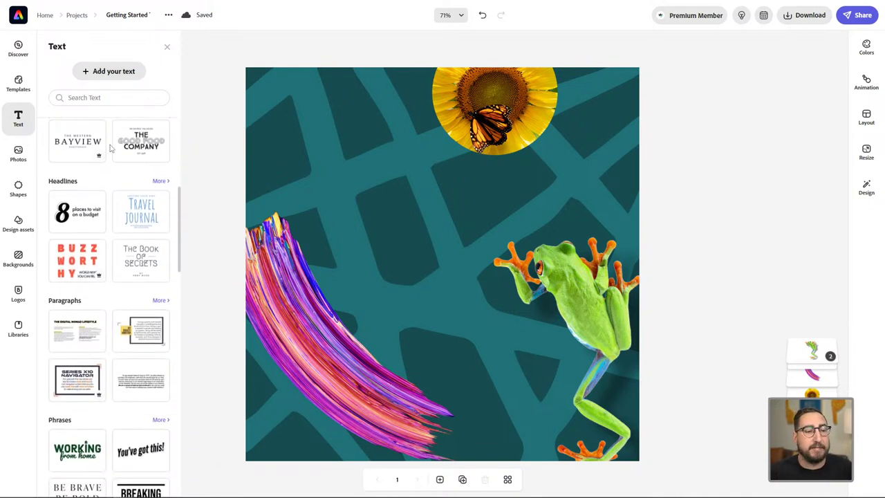
pyautogui.scroll(-3, 111, 189)
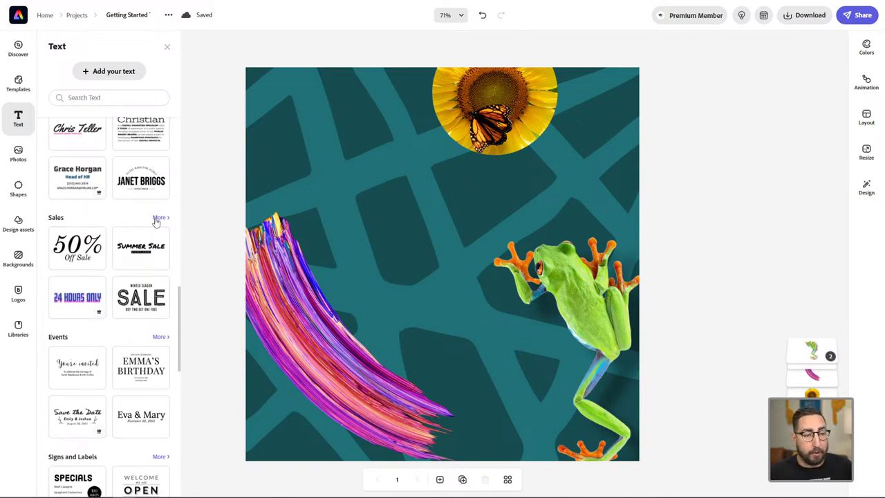
pyautogui.click(158, 219)
pyautogui.scroll(-10, 106, 221)
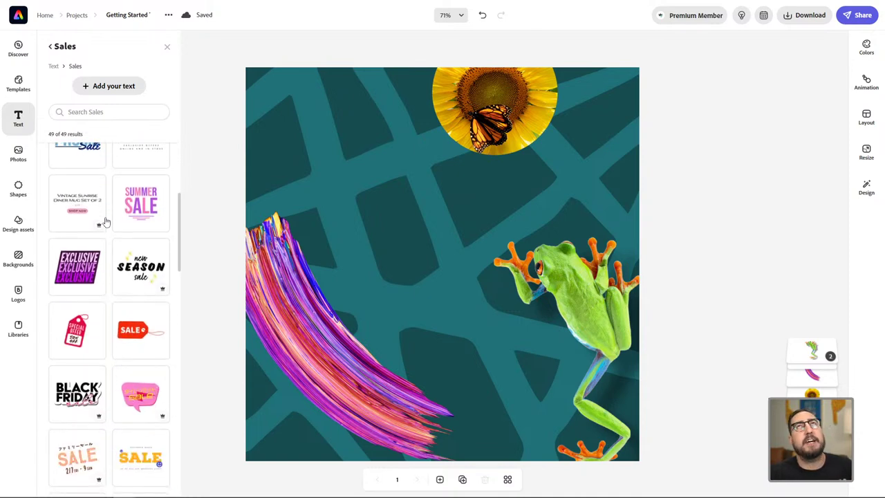
pyautogui.scroll(-3, 106, 221)
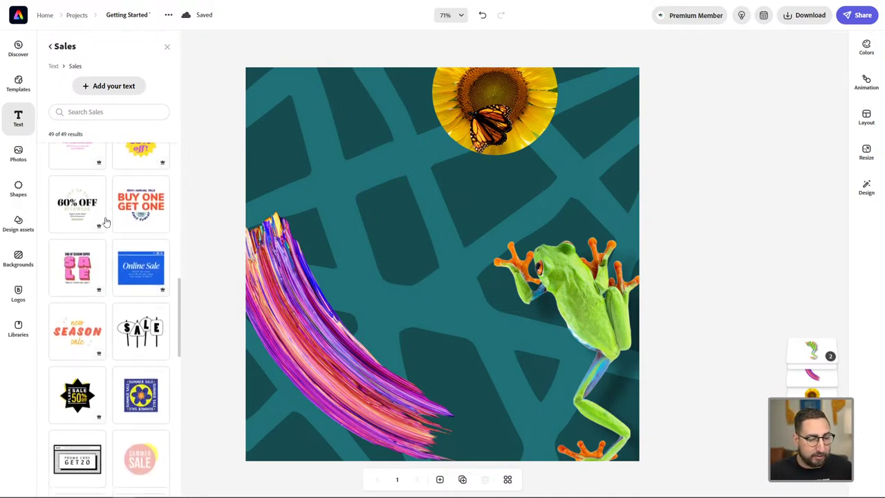
pyautogui.scroll(-3, 105, 221)
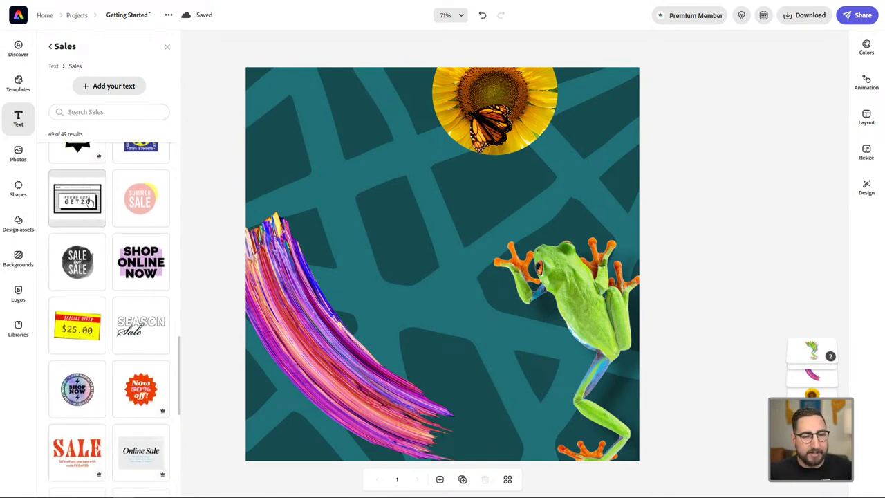
pyautogui.click(90, 201)
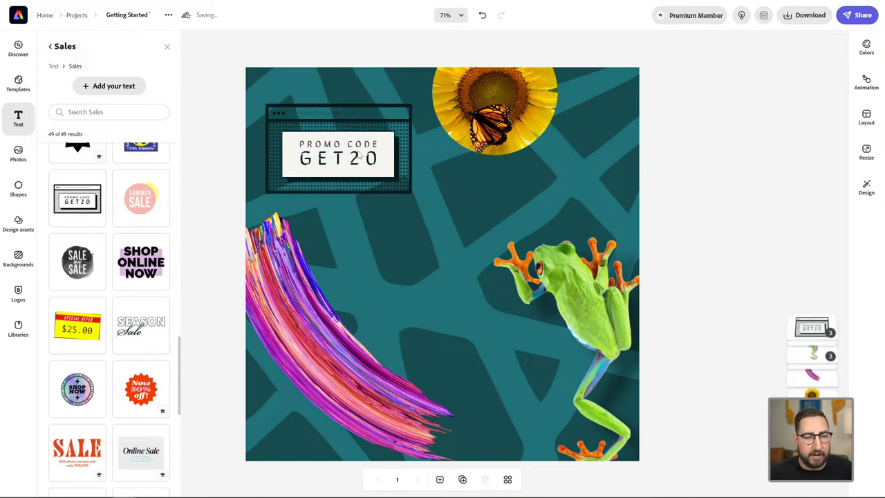
pyautogui.moveTo(424, 194); pyautogui.dragTo(451, 225)
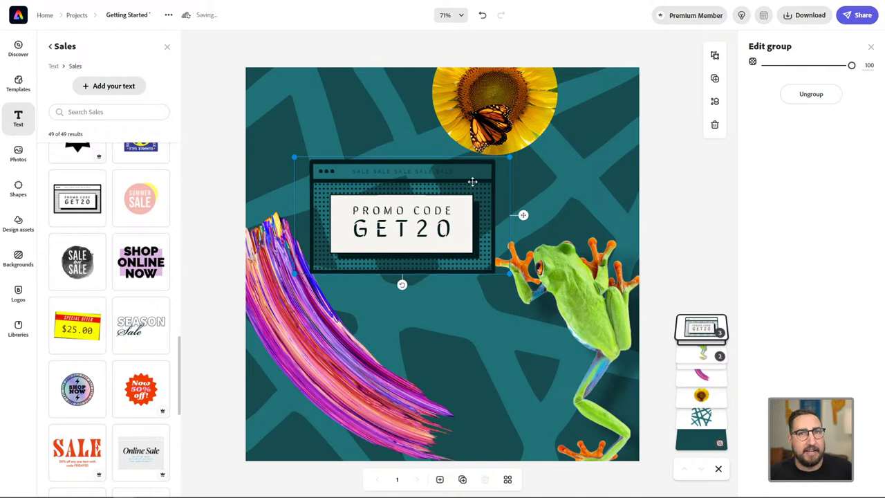
# Recolour the dotted window frame inside the promo code design to white (#FFFFFF).
pyautogui.doubleClick(493, 174)
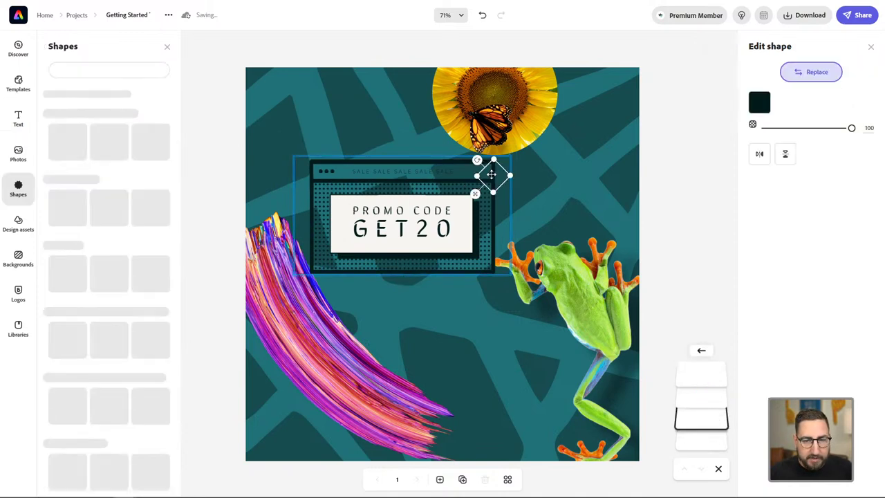
pyautogui.click(327, 192)
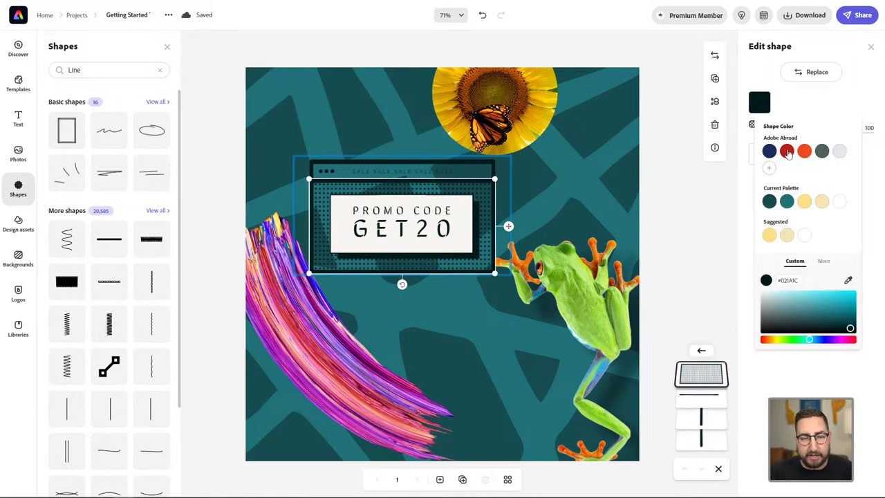
pyautogui.click(787, 151)
pyautogui.click(810, 236)
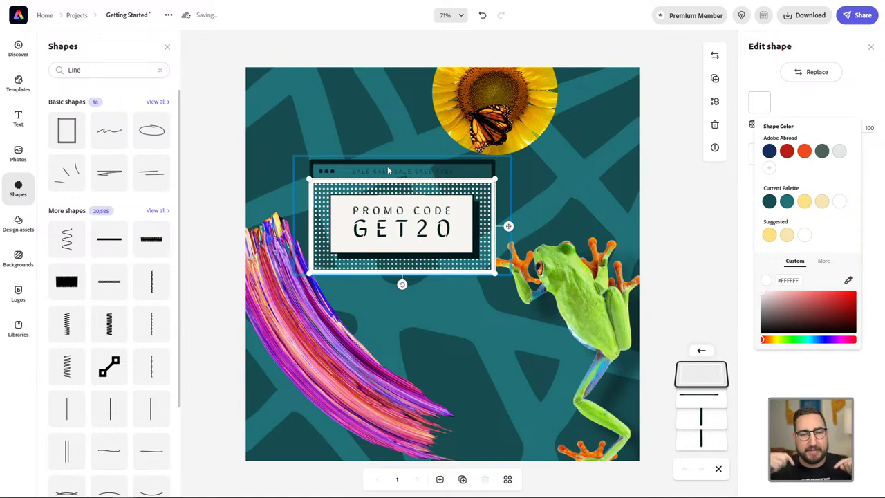
# Delete the whole promo code text design from the canvas.
pyautogui.click(266, 180)
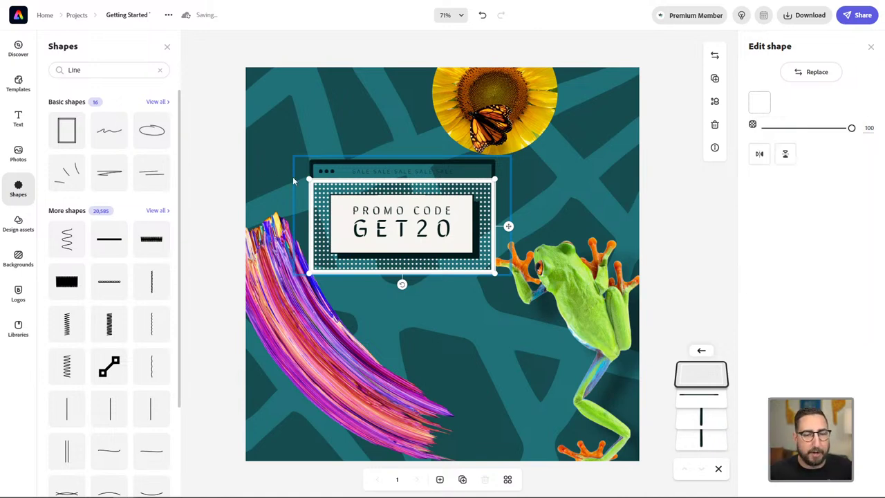
pyautogui.click(377, 195)
pyautogui.press('Delete')
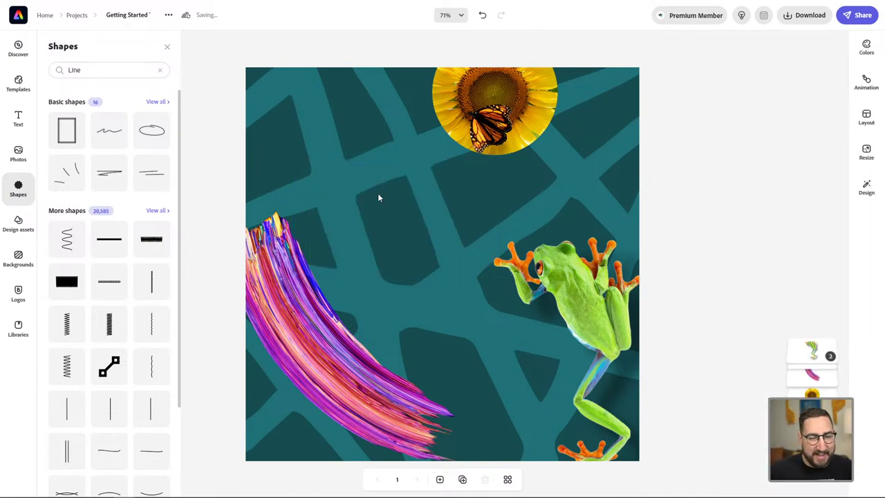
# Add a new text box reading "Safari Sale".
pyautogui.click(18, 118)
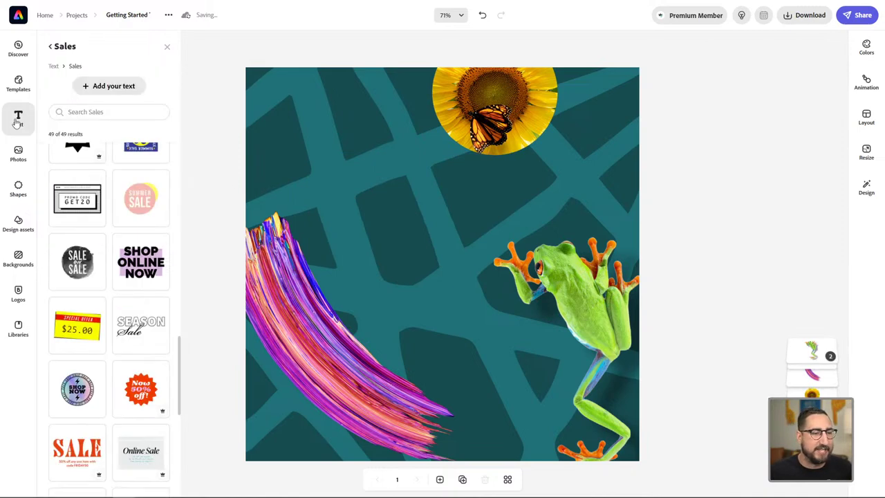
pyautogui.click(110, 88)
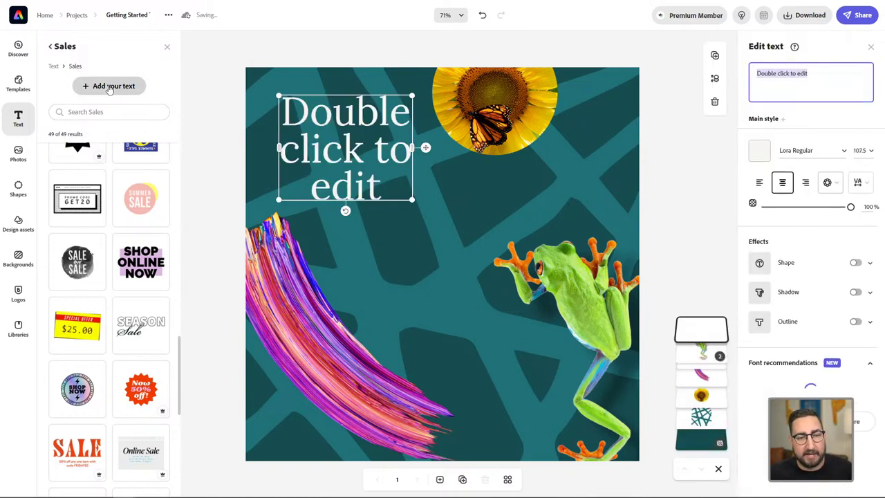
pyautogui.tripleClick(806, 74)
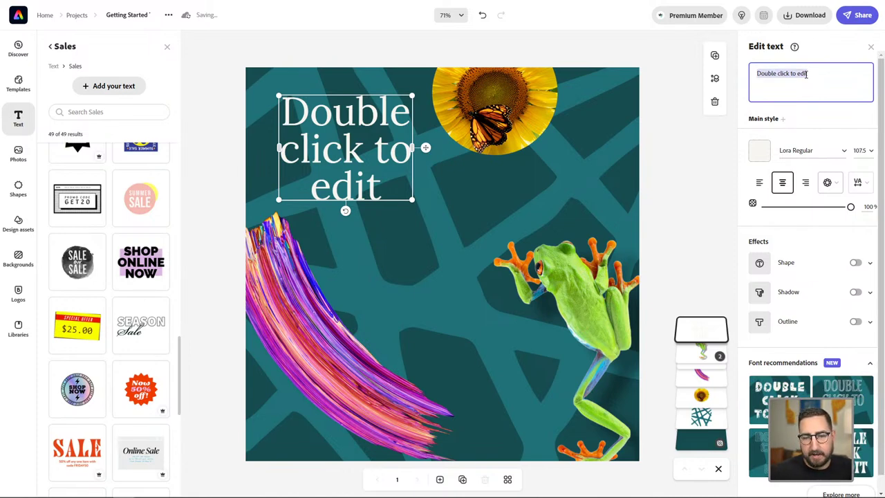
pyautogui.write('Safari S')
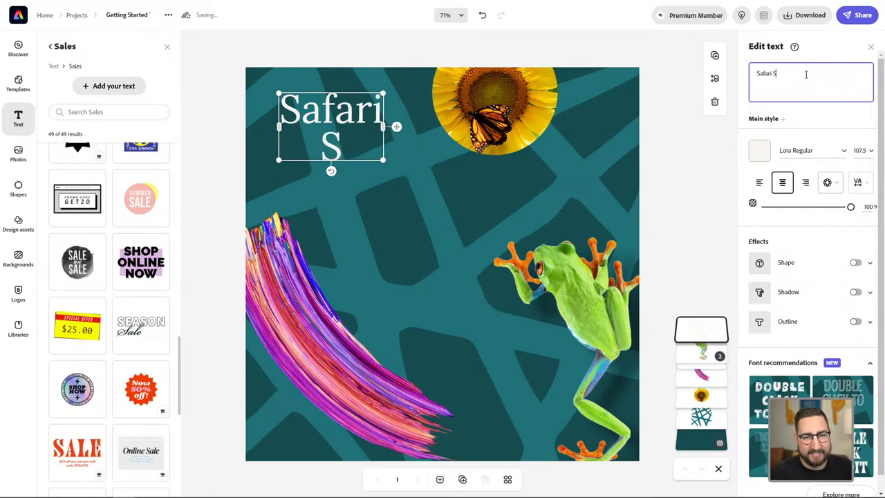
pyautogui.write('ale')
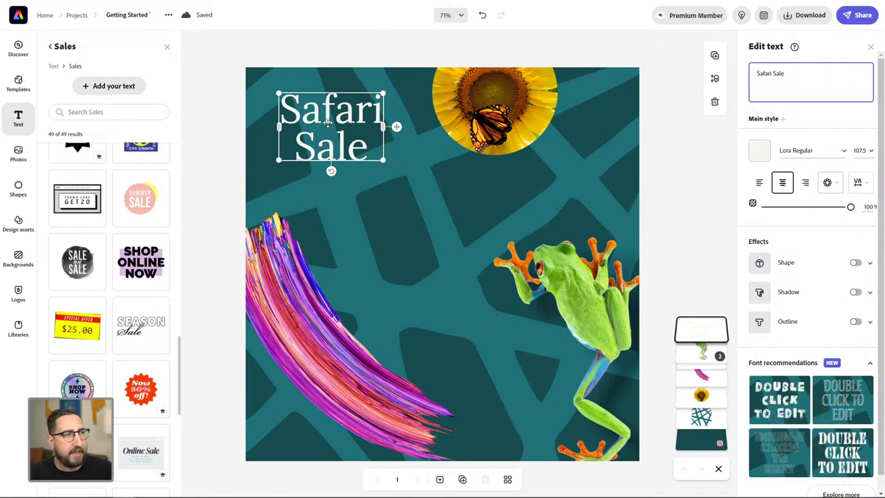
# Resize the "Safari Sale" text to about 137 and place it in the canvas's upper-left area beside the sunflower.
pyautogui.moveTo(385, 160); pyautogui.dragTo(469, 216)
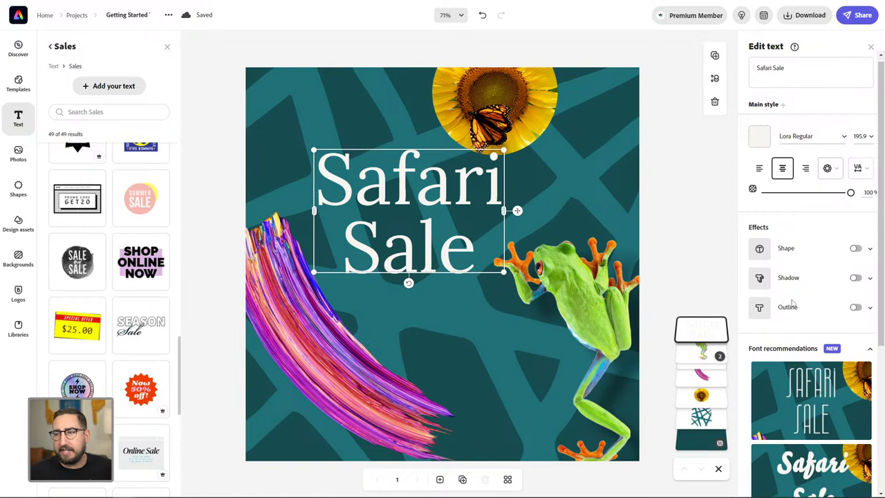
pyautogui.scroll(-3, 793, 303)
pyautogui.scroll(-1, 793, 303)
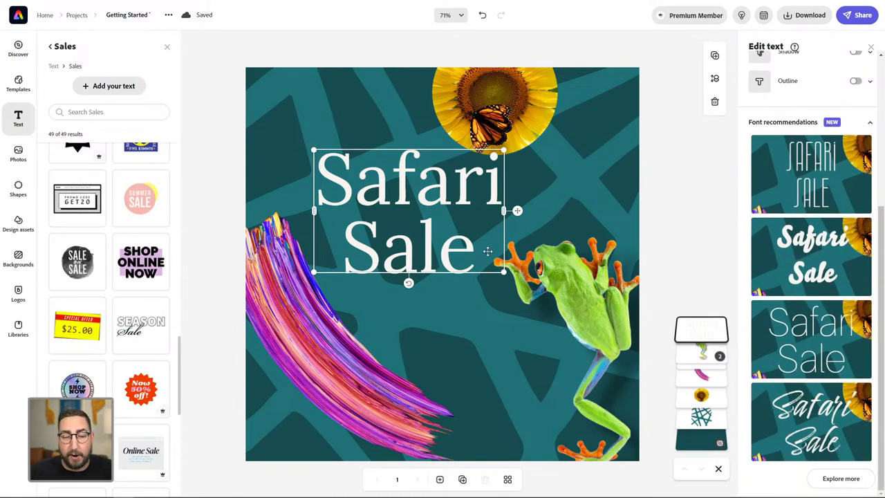
pyautogui.moveTo(503, 272); pyautogui.dragTo(447, 233)
pyautogui.moveTo(403, 203); pyautogui.dragTo(361, 160)
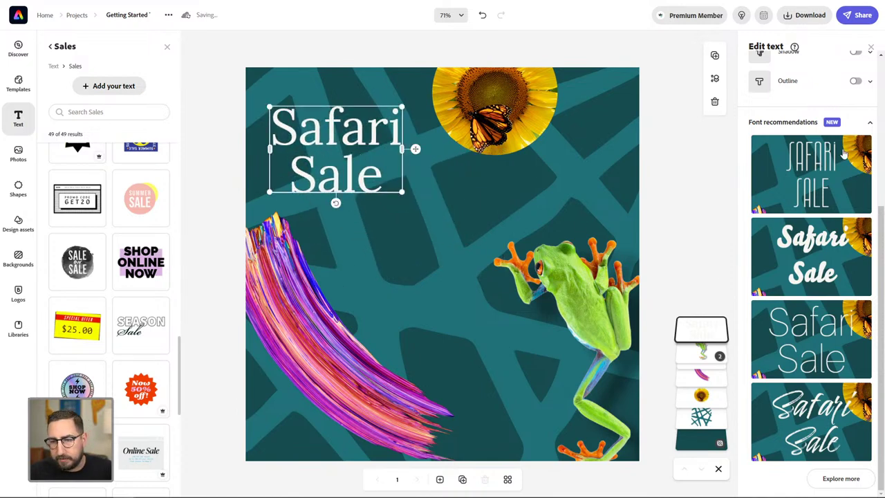
# Apply the recommended bold script font to the "Safari Sale" text.
pyautogui.click(869, 124)
pyautogui.click(864, 351)
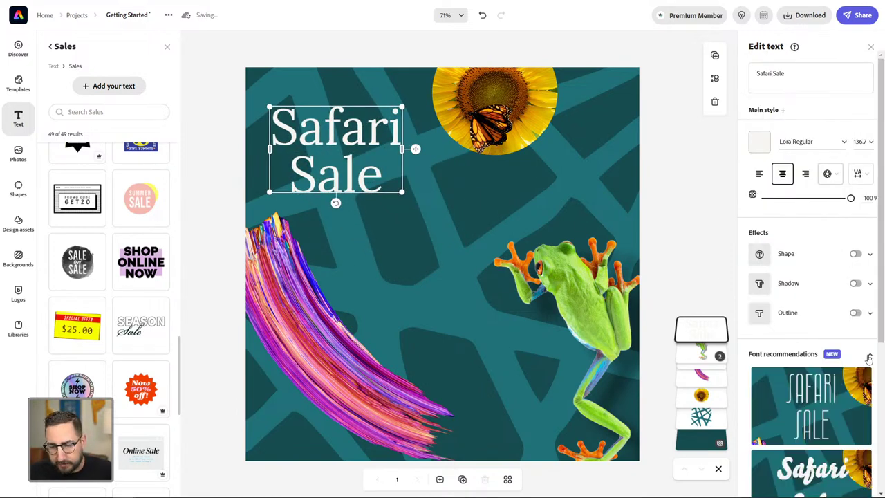
pyautogui.scroll(-3, 844, 353)
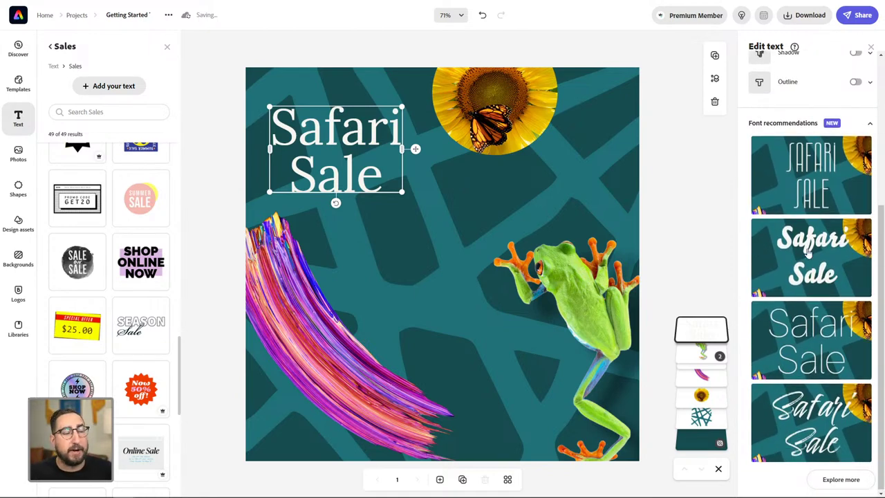
pyautogui.click(808, 254)
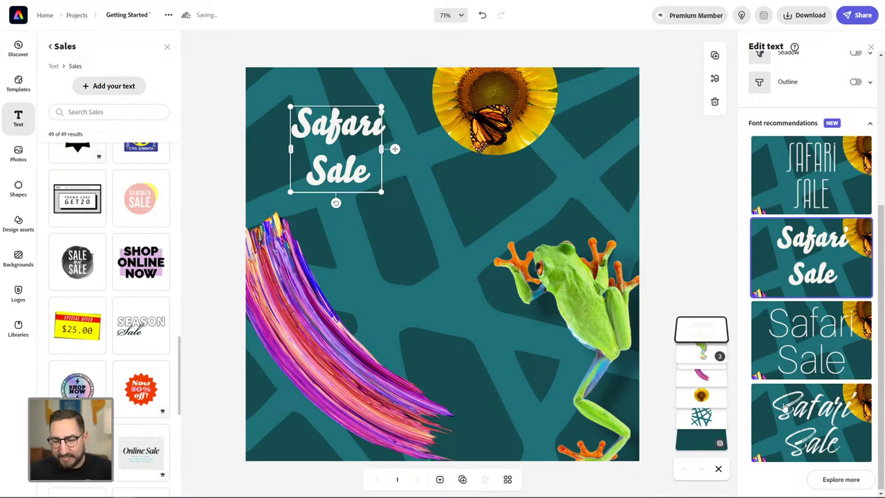
# Browse the full set of font recommendations and apply the distressed all-caps Salvation Regular font to the "Safari Sale" text.
pyautogui.click(839, 479)
pyautogui.scroll(-5, 830, 415)
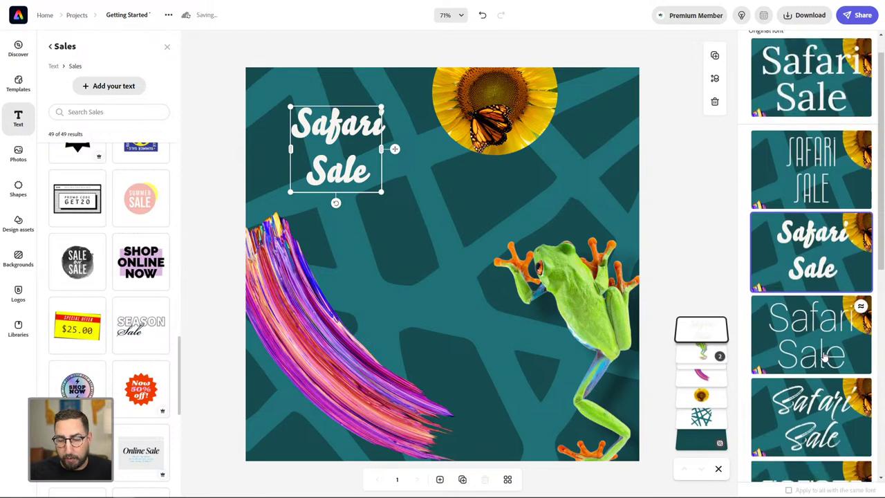
pyautogui.scroll(-3, 824, 357)
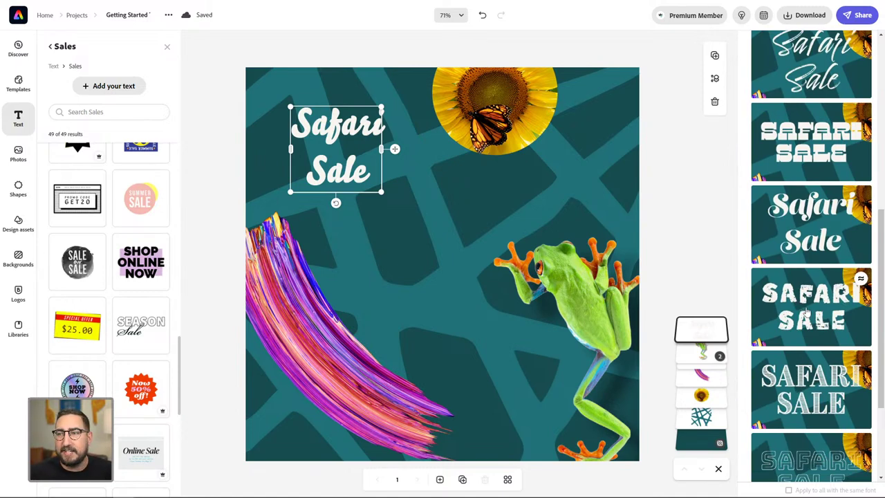
pyautogui.click(806, 313)
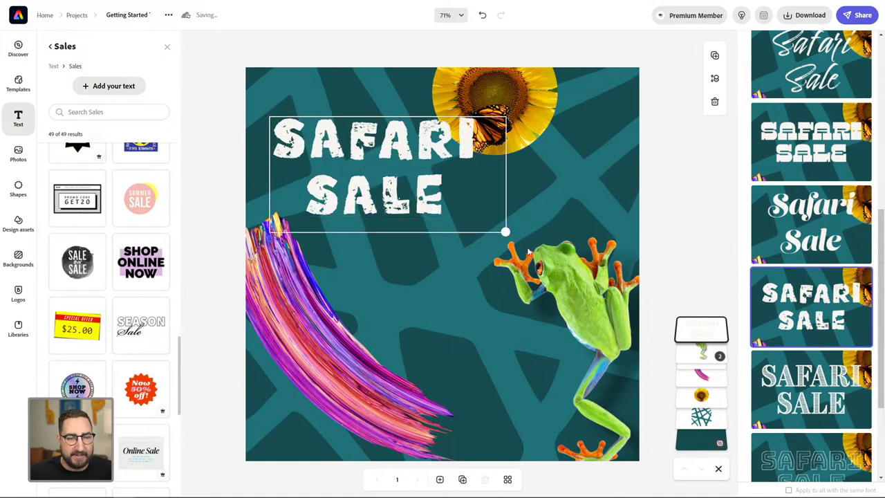
# Enlarge the "Safari Sale" text to about 176, center it on the canvas, and close the font recommendations.
pyautogui.moveTo(520, 251); pyautogui.dragTo(522, 296)
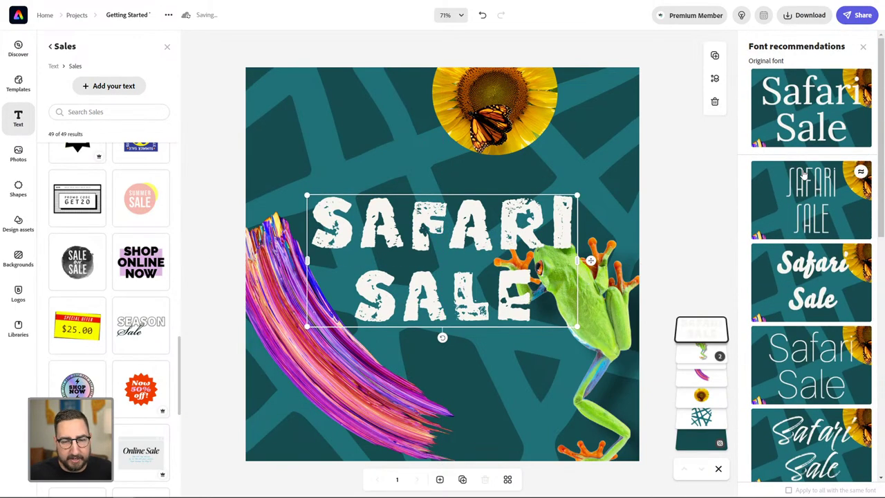
pyautogui.click(863, 46)
pyautogui.scroll(-1, 768, 263)
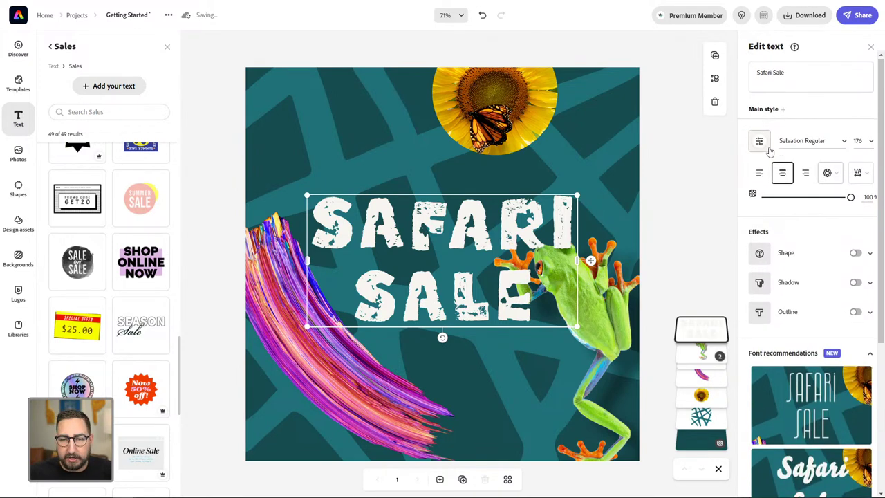
pyautogui.click(760, 136)
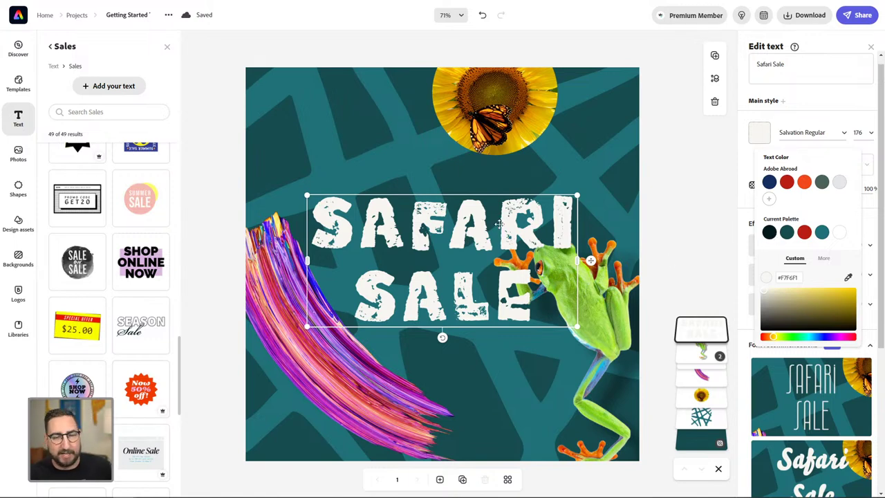
pyautogui.click(816, 101)
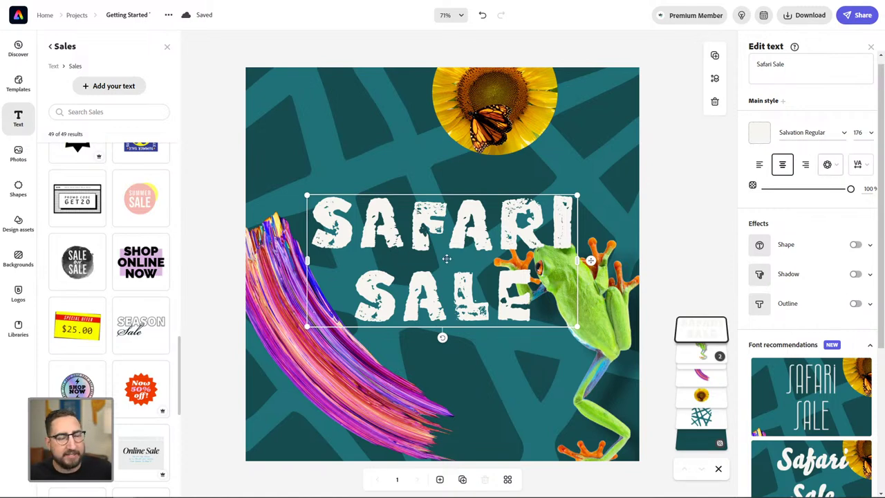
# Tighten the line spacing of the "Safari Sale" text to 10.
pyautogui.click(862, 172)
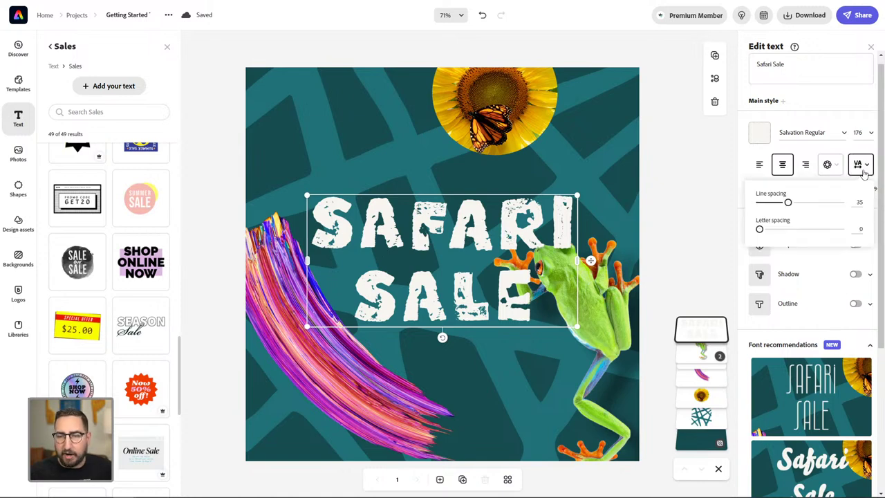
pyautogui.moveTo(789, 203); pyautogui.dragTo(759, 230)
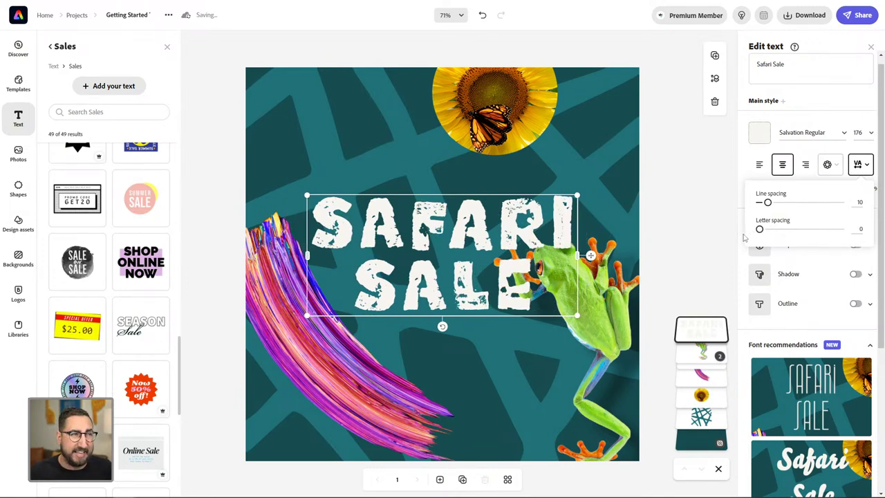
pyautogui.click(864, 165)
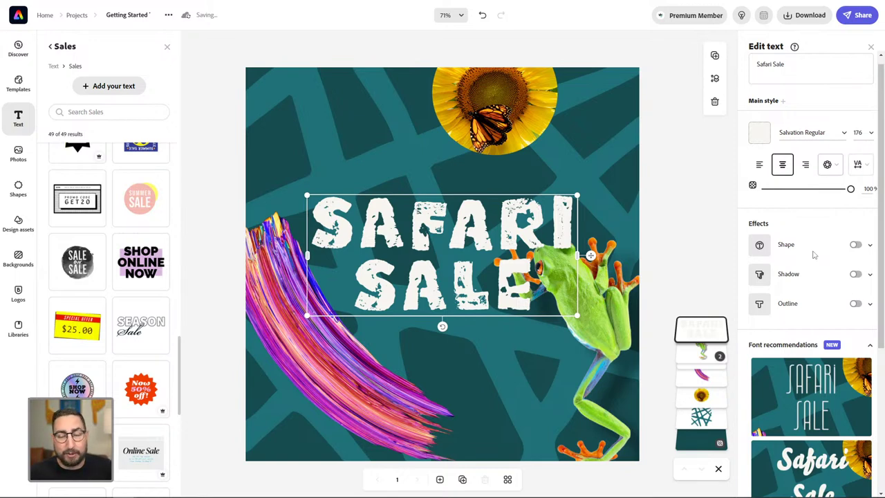
# Add a dark background shape behind the "Safari Sale" text and set its size to 21.
pyautogui.click(863, 247)
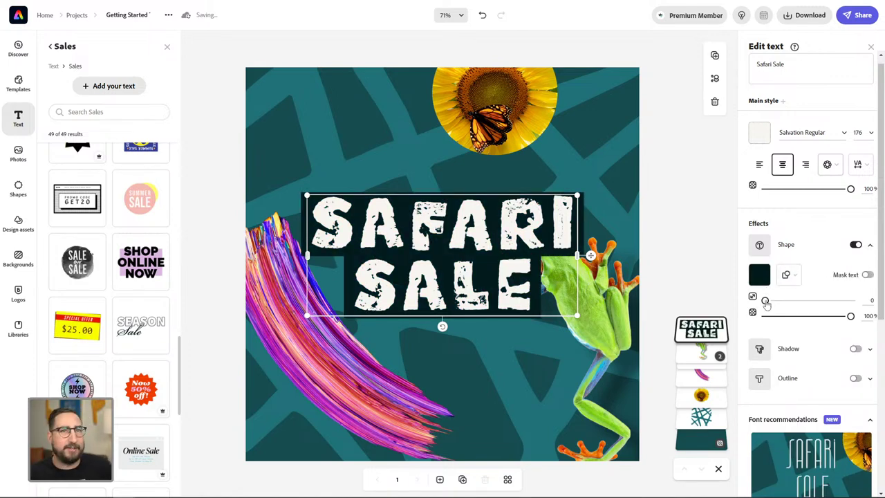
pyautogui.moveTo(766, 302)
pyautogui.mouseDown()
pyautogui.moveTo(808, 305)
pyautogui.moveTo(772, 306)
pyautogui.moveTo(783, 304)
pyautogui.mouseUp()
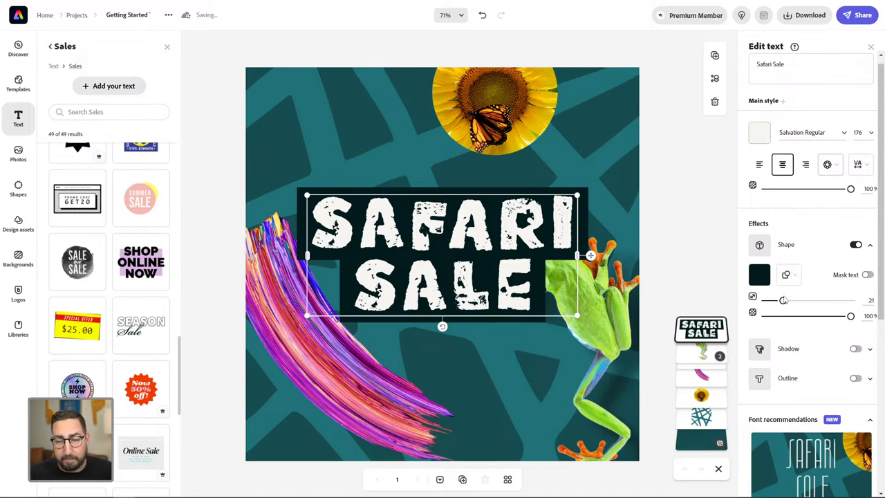
pyautogui.scroll(-1, 784, 300)
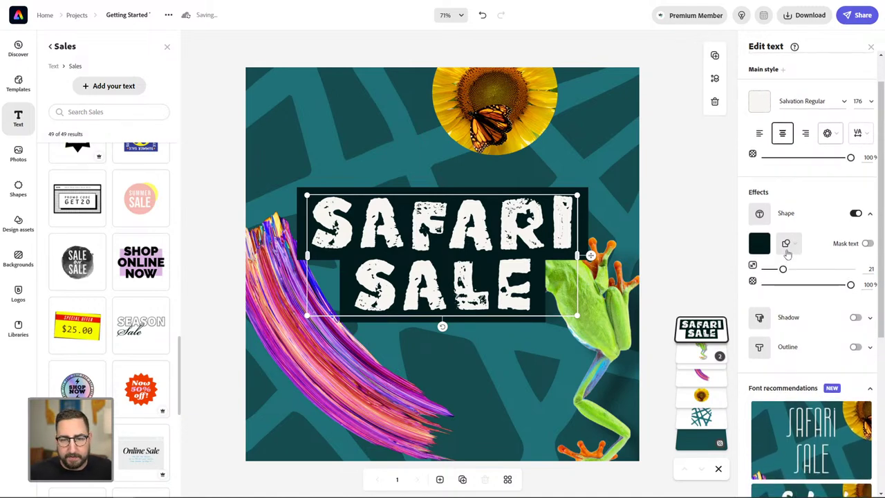
# Mask the "Safari Sale" text out of its background shape and color the shape white (#FFFFFF).
pyautogui.click(868, 244)
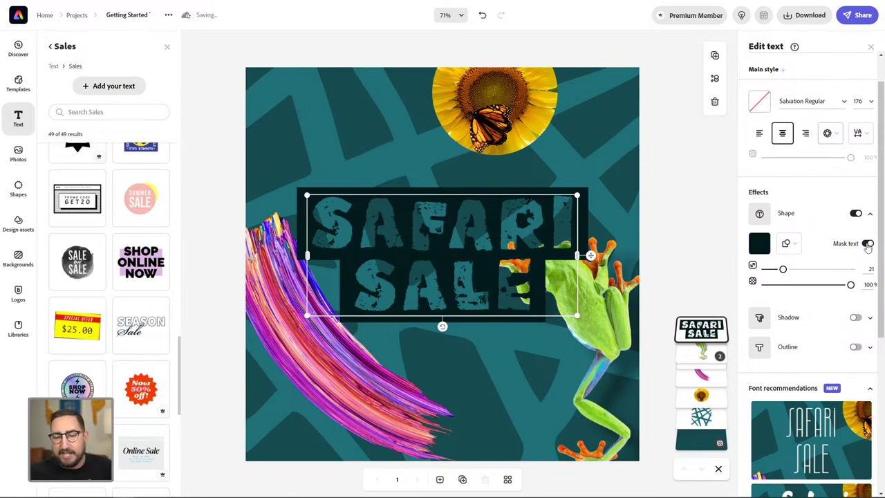
pyautogui.click(761, 245)
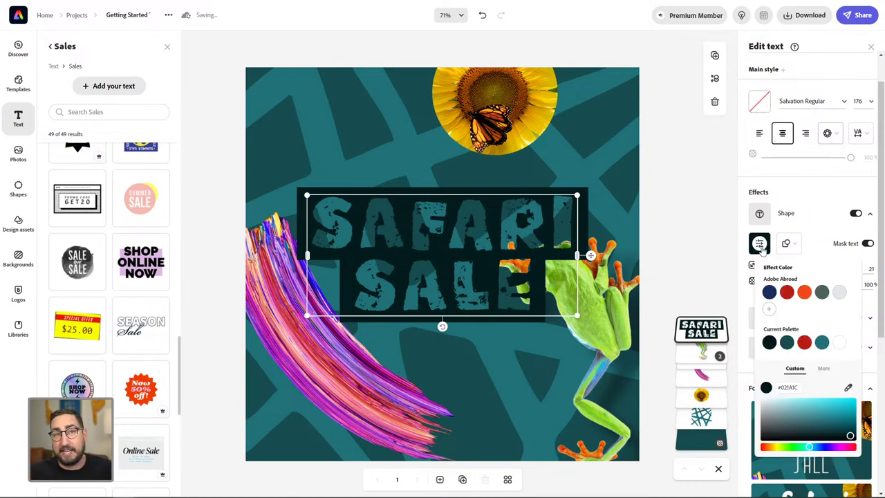
pyautogui.click(839, 343)
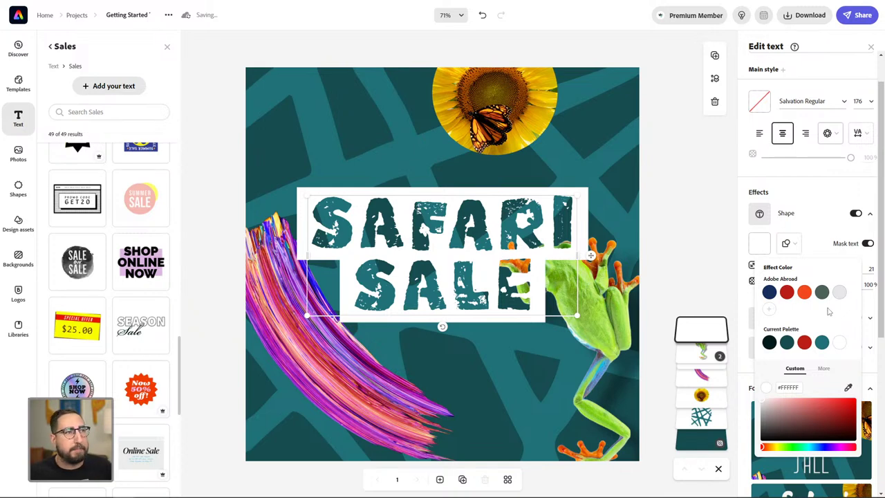
pyautogui.click(820, 245)
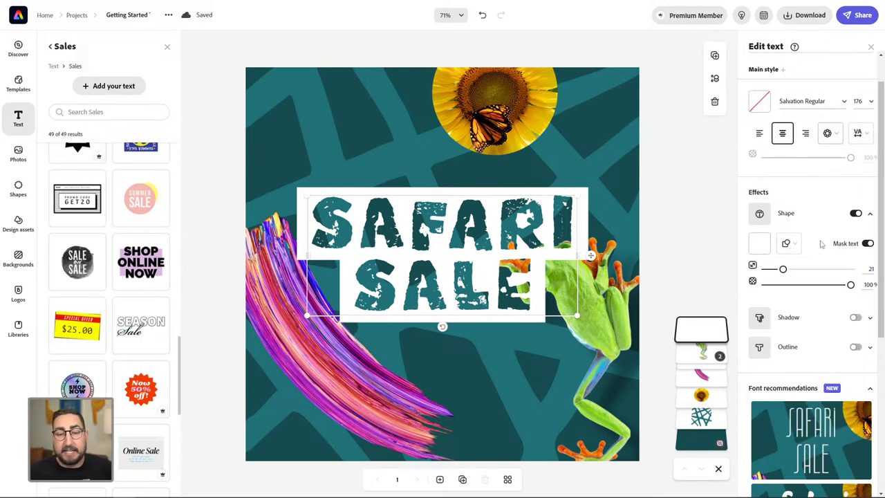
# Try the laurel branches and the ornate looped frame as the shape around the "Safari Sale" text.
pyautogui.click(786, 244)
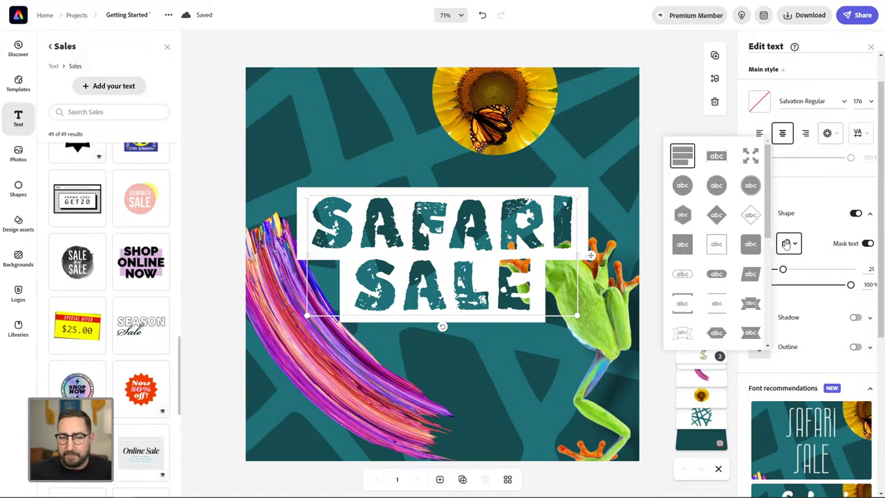
pyautogui.scroll(-5, 736, 214)
pyautogui.scroll(-3, 737, 215)
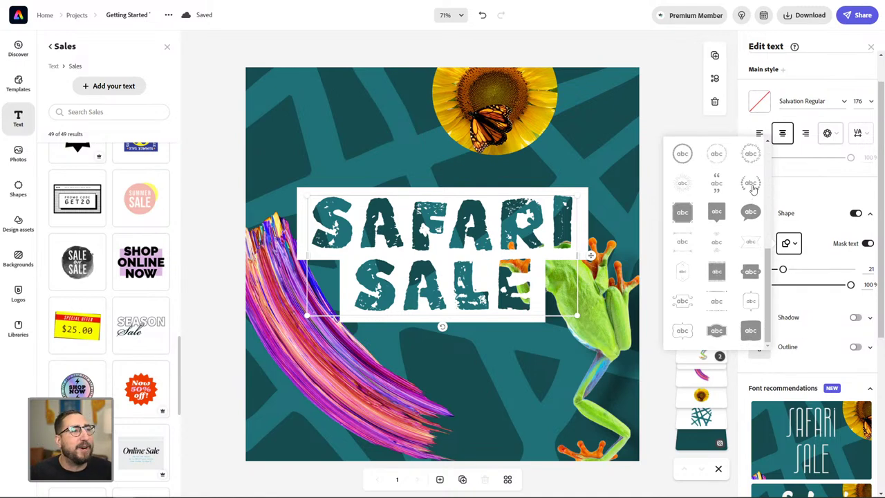
pyautogui.click(753, 185)
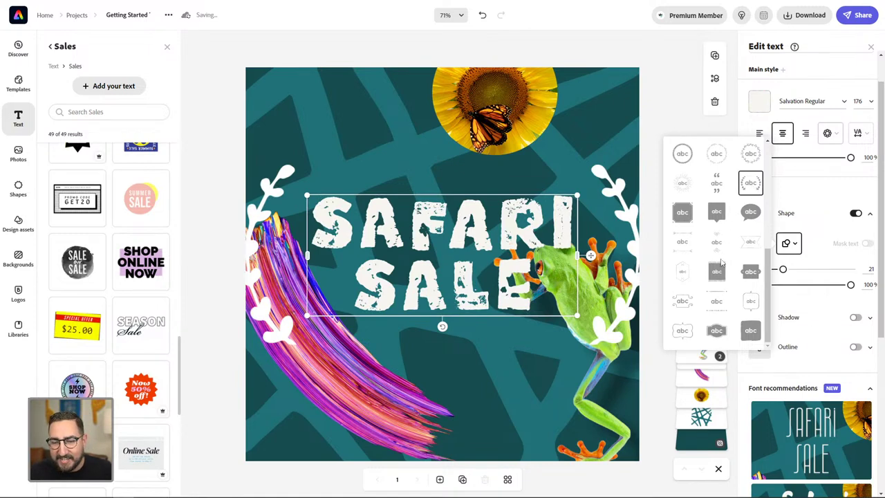
pyautogui.click(682, 331)
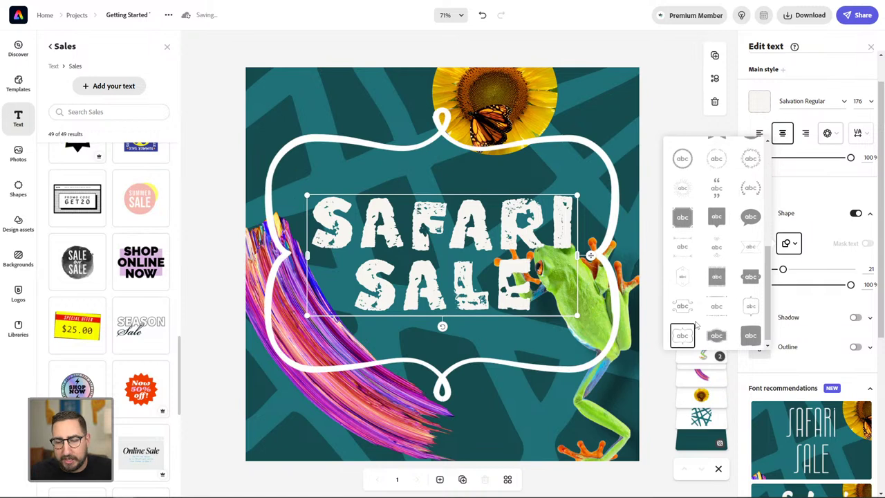
# Try the full-width band and the ringed circle behind the "Safari Sale" text, and switch the shape effect off.
pyautogui.scroll(5, 692, 329)
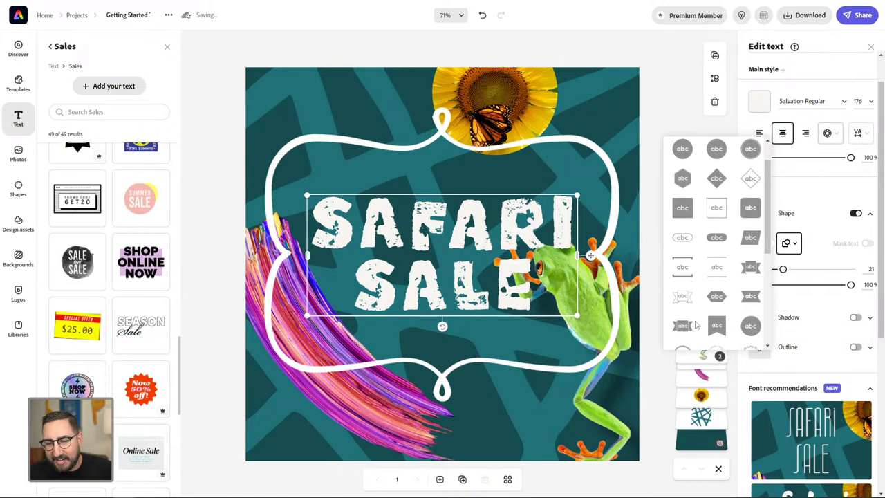
pyautogui.scroll(1, 697, 325)
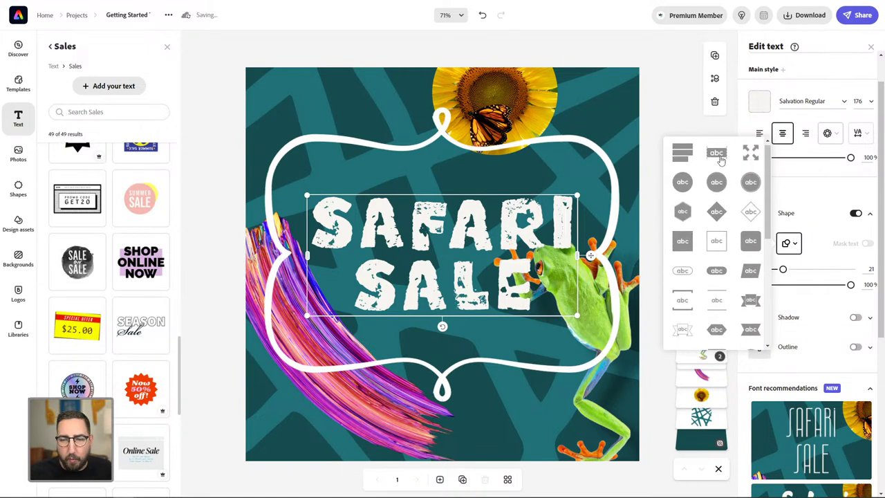
pyautogui.click(717, 153)
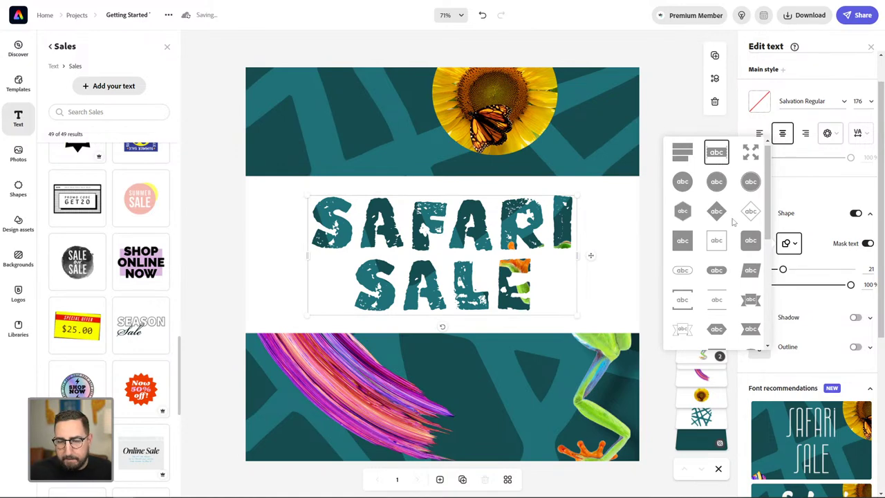
pyautogui.click(750, 181)
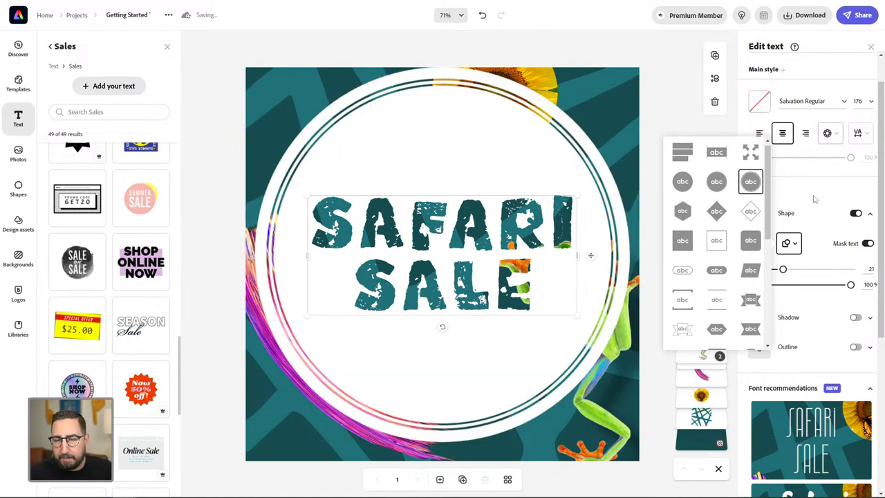
pyautogui.click(809, 194)
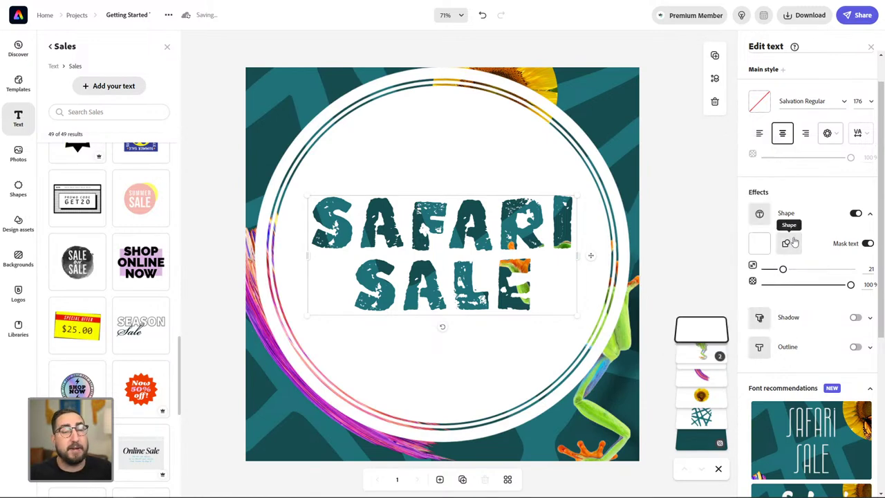
pyautogui.click(855, 213)
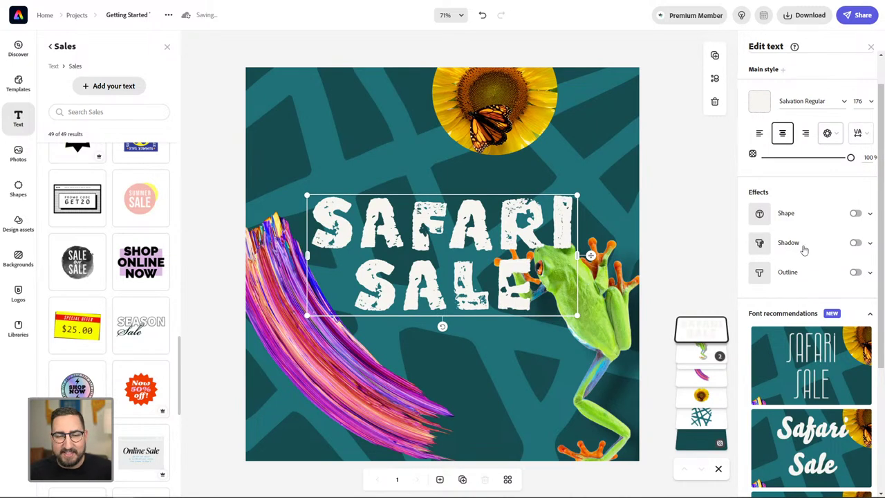
# Try the shadow and outline effects on the "Safari Sale" text, switching each one off again.
pyautogui.click(856, 243)
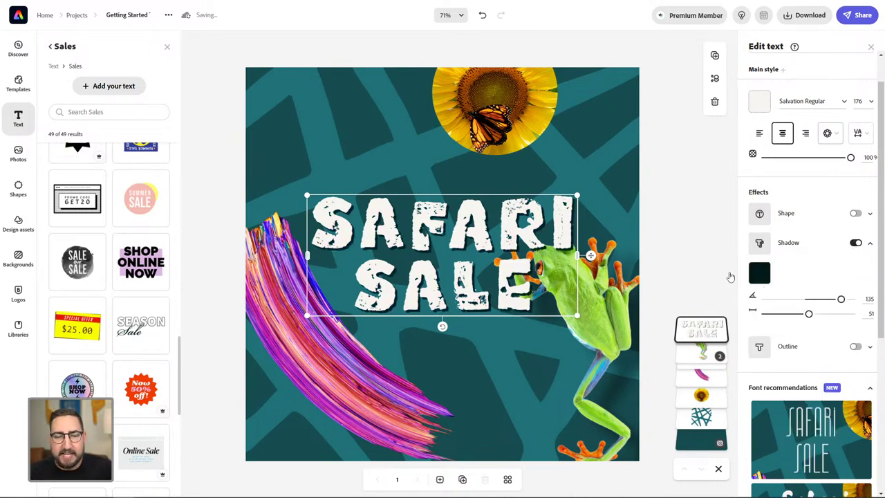
pyautogui.click(856, 242)
pyautogui.click(855, 273)
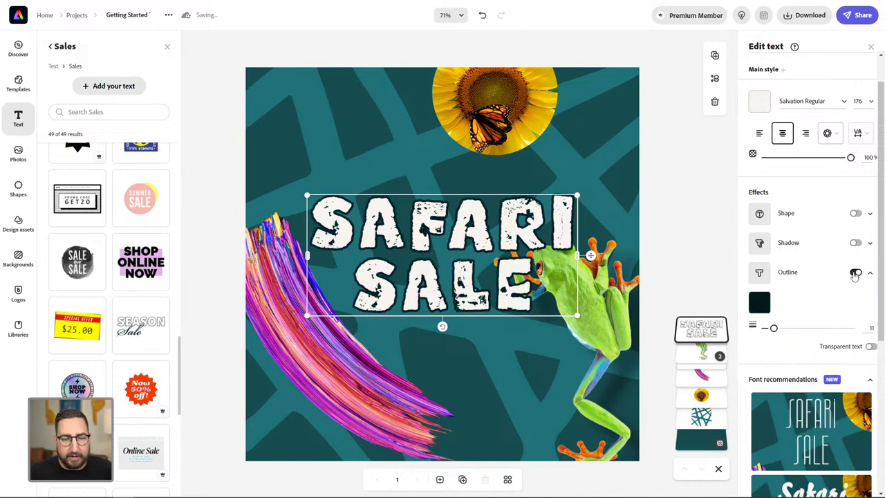
pyautogui.click(856, 273)
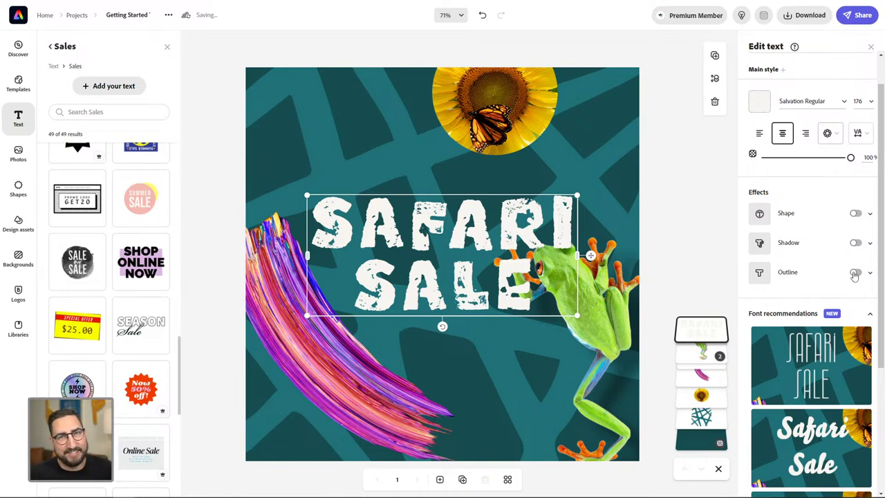
# Try the large-initial and Rotate magic layouts, and apply the magic layout that stacks "Safari" and "Sale" at equal width.
pyautogui.click(830, 135)
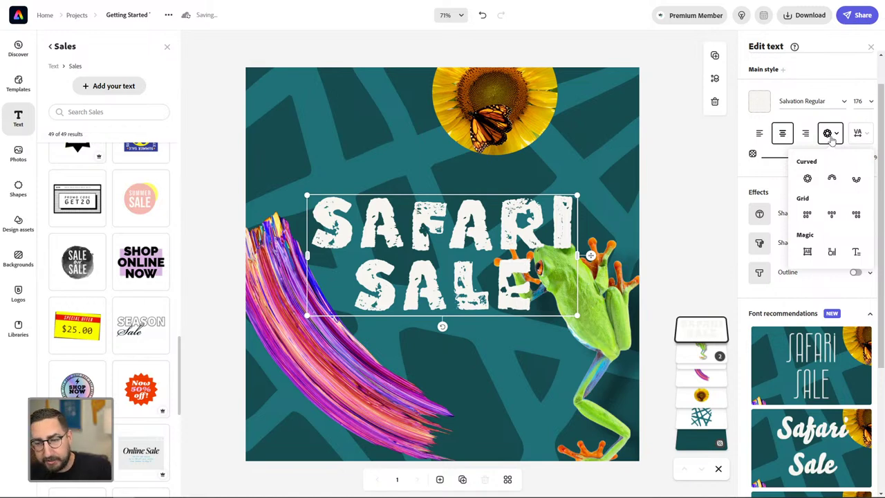
pyautogui.click(856, 253)
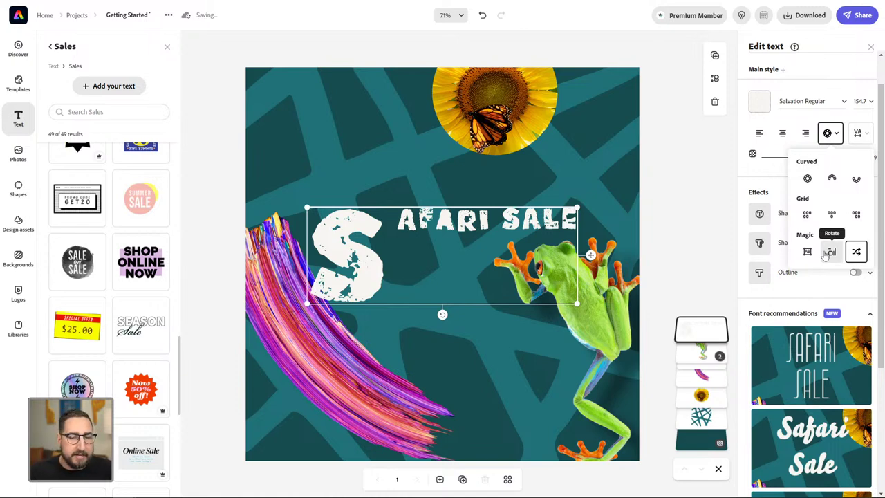
pyautogui.click(831, 253)
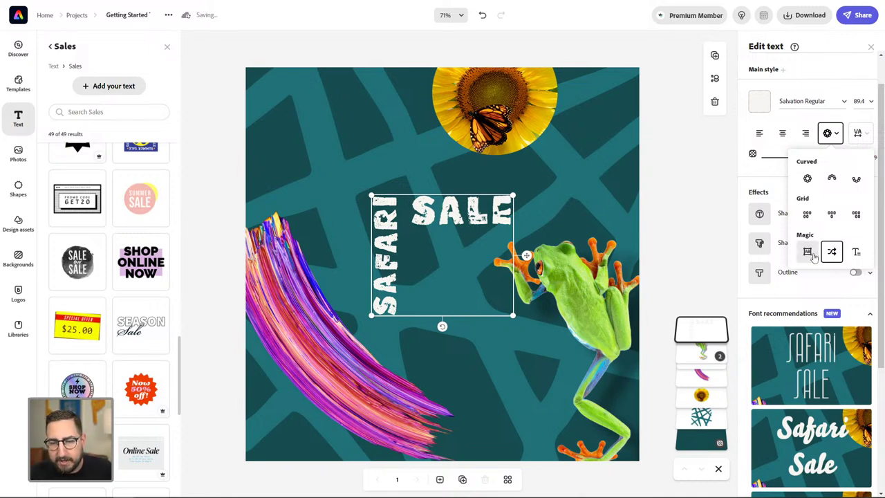
pyautogui.click(809, 253)
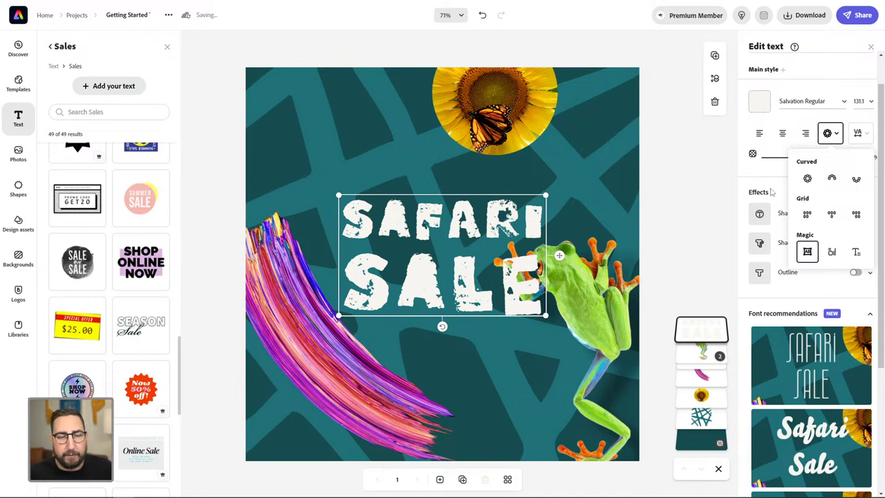
# Try extending the title to "Safari Sale This Month Only" in a taller text box, and cut it back to "Safari Sale".
pyautogui.click(801, 73)
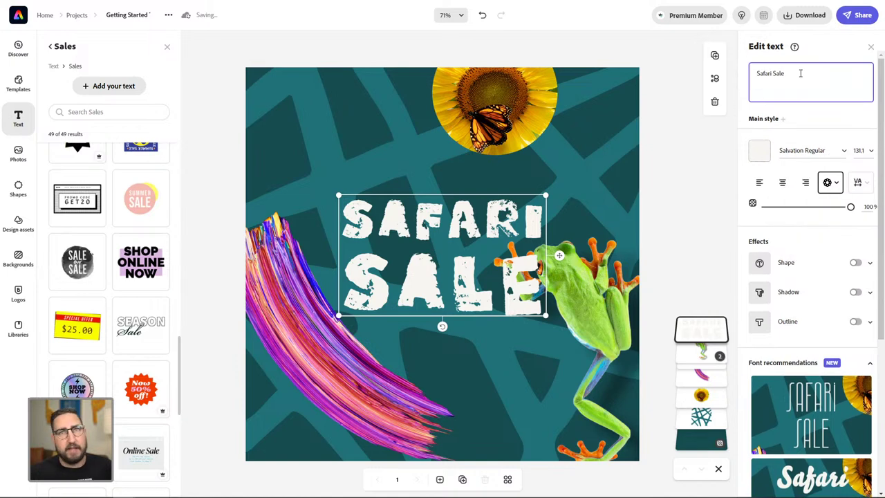
pyautogui.write('This Mo')
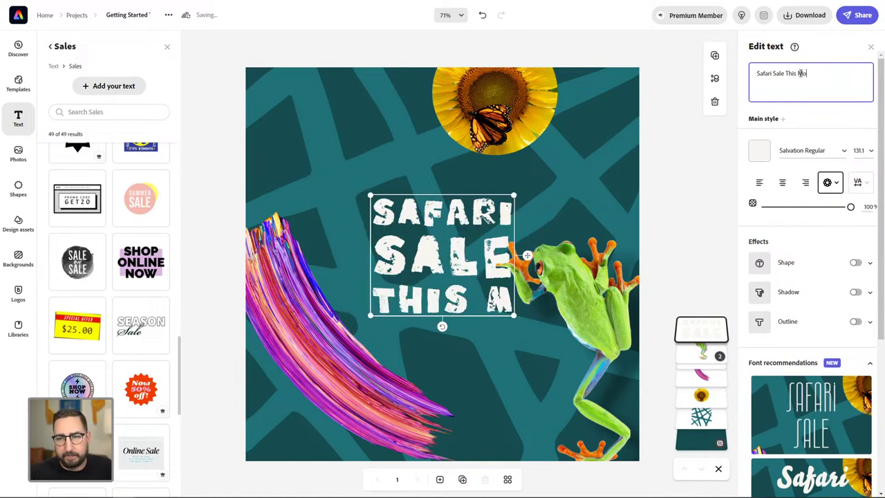
pyautogui.write('nth Only')
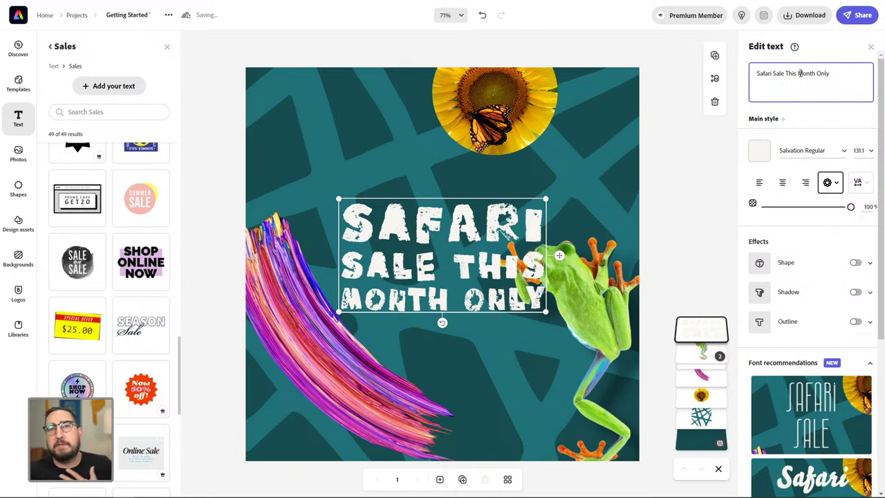
pyautogui.moveTo(546, 312); pyautogui.dragTo(549, 393)
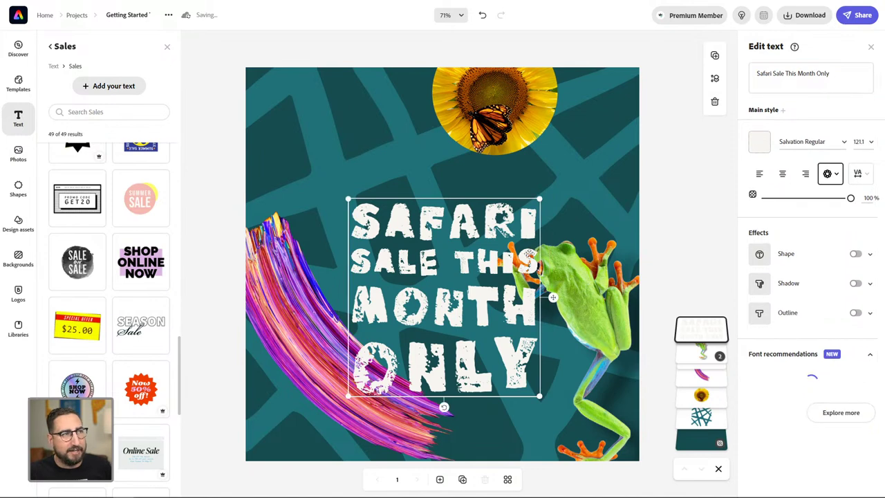
pyautogui.moveTo(785, 74); pyautogui.dragTo(874, 81)
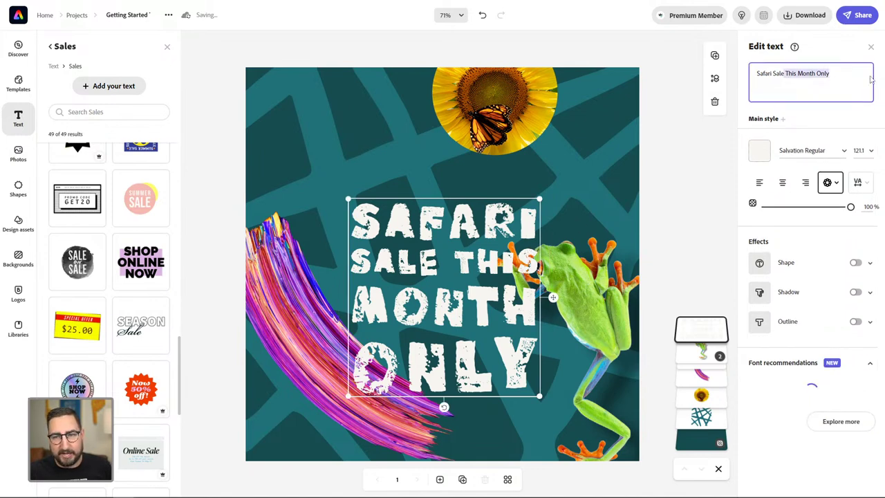
pyautogui.press('BackSpace')
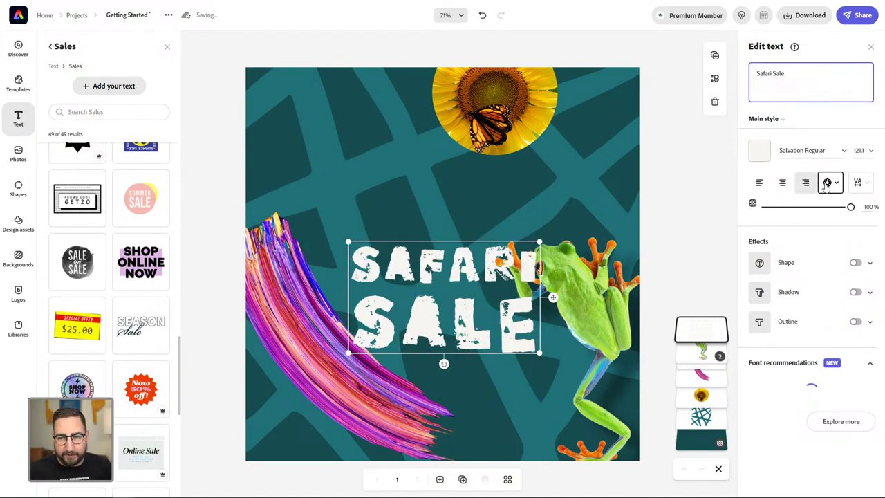
# Try the centred grid layout, curve "Safari Sale" along an upper semi-circle, enlarge it to about 103 and centre it in the canvas's upper half.
pyautogui.click(830, 182)
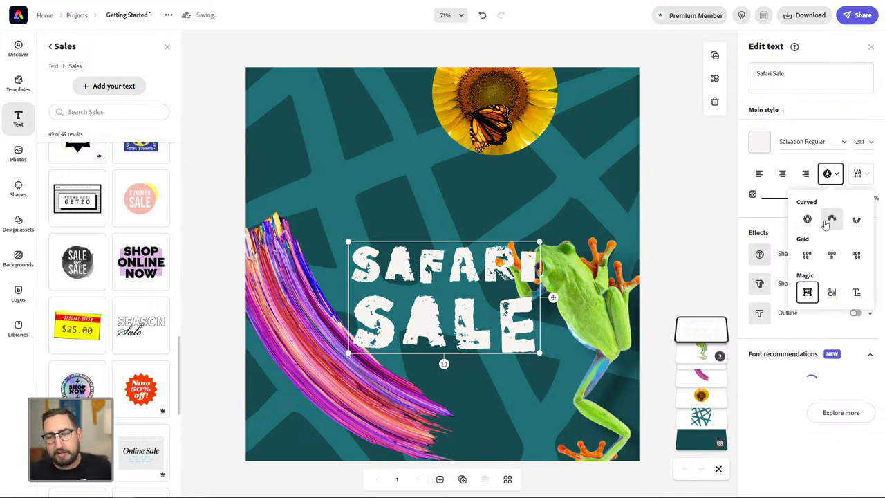
pyautogui.click(832, 255)
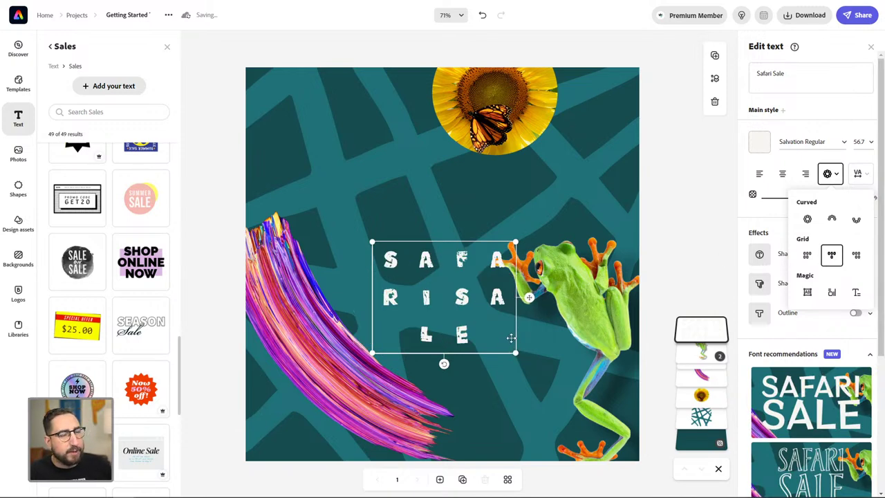
pyautogui.click(831, 220)
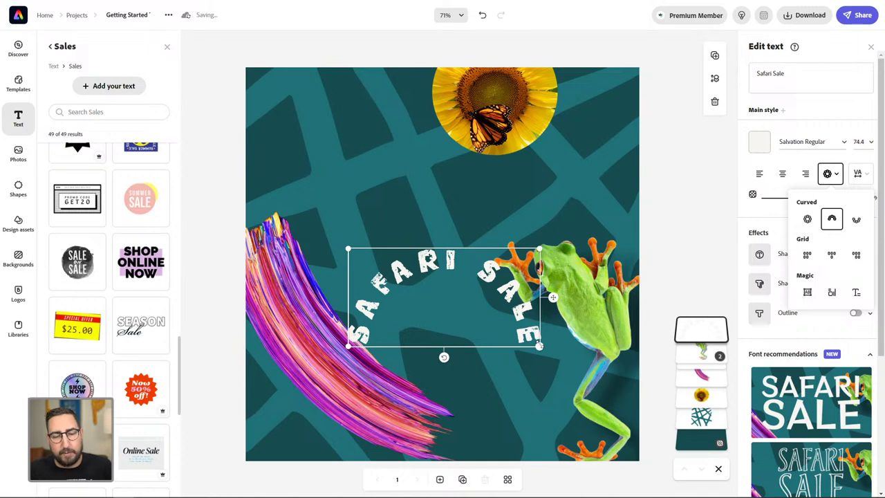
pyautogui.moveTo(540, 346); pyautogui.dragTo(613, 382)
pyautogui.moveTo(587, 351); pyautogui.dragTo(552, 246)
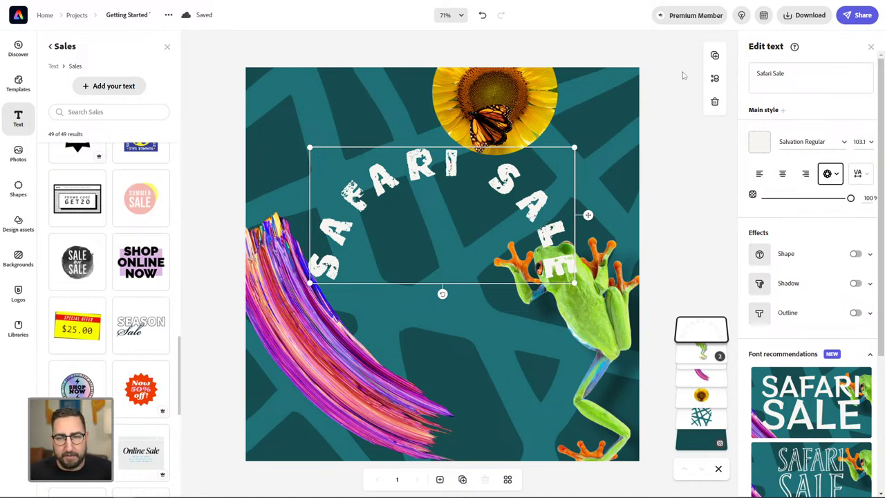
# Duplicate the curved "Safari Sale" text, give the copy the inverted semi-circle layout and place it below the original to complete a circle.
pyautogui.click(715, 57)
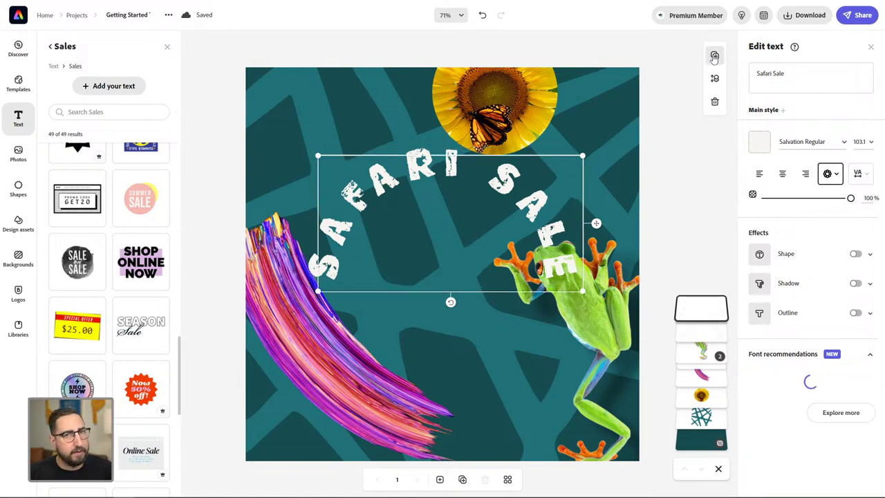
pyautogui.click(829, 175)
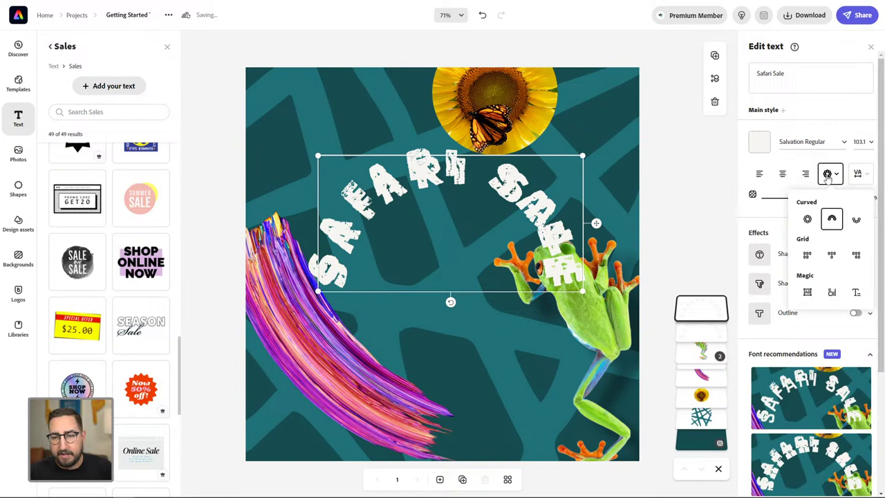
pyautogui.click(857, 221)
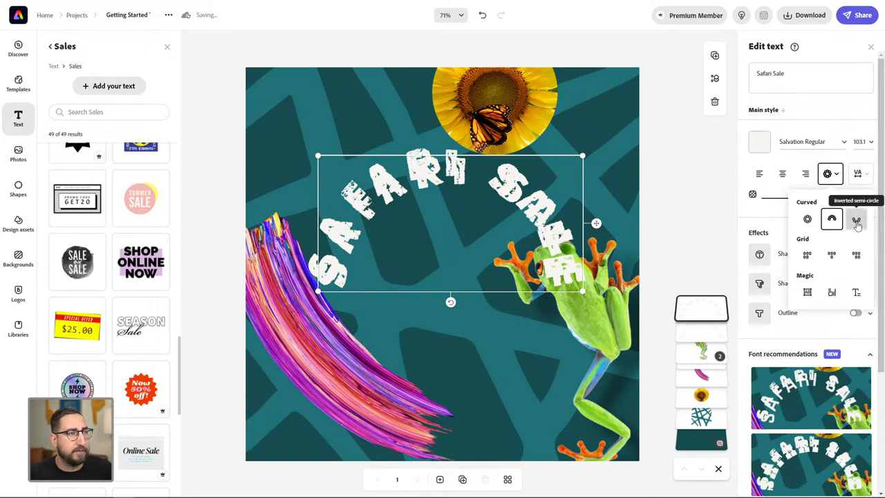
pyautogui.moveTo(450, 265); pyautogui.dragTo(443, 401)
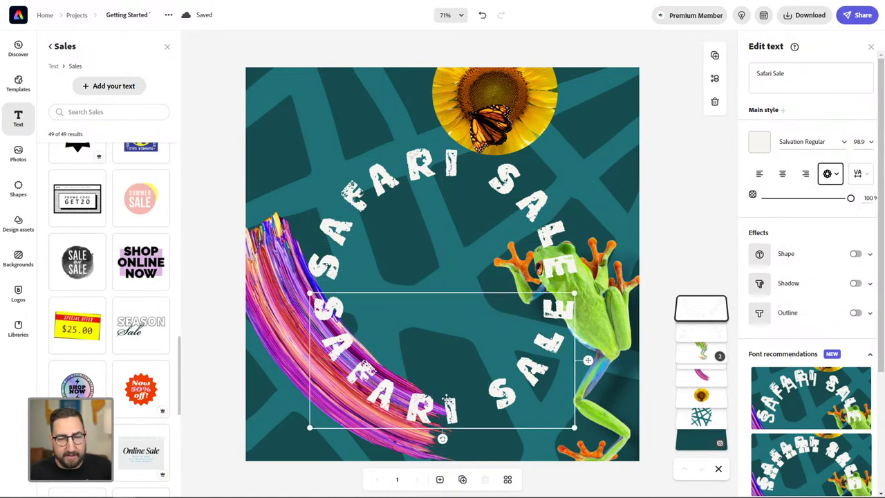
# Change the wording of the lower curved text to "This Month Only".
pyautogui.click(778, 72)
pyautogui.hotkey('ctrl', 'a')
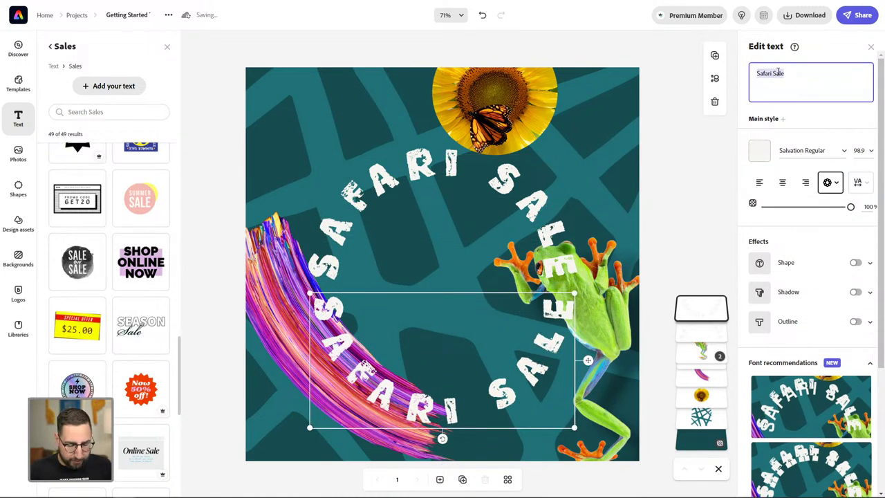
pyautogui.write('This Month Only')
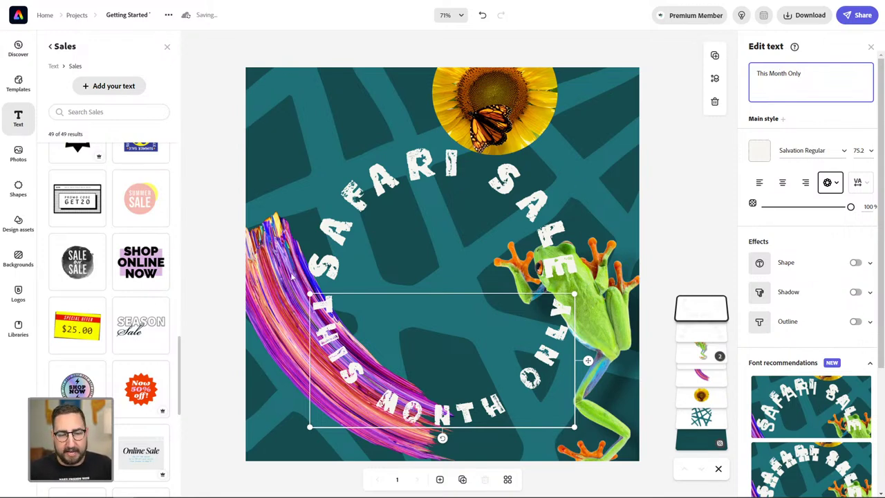
# Delete the multicoloured paint-stroke image, and shrink the tree frog group and move it into the canvas's lower-right corner.
pyautogui.click(275, 253)
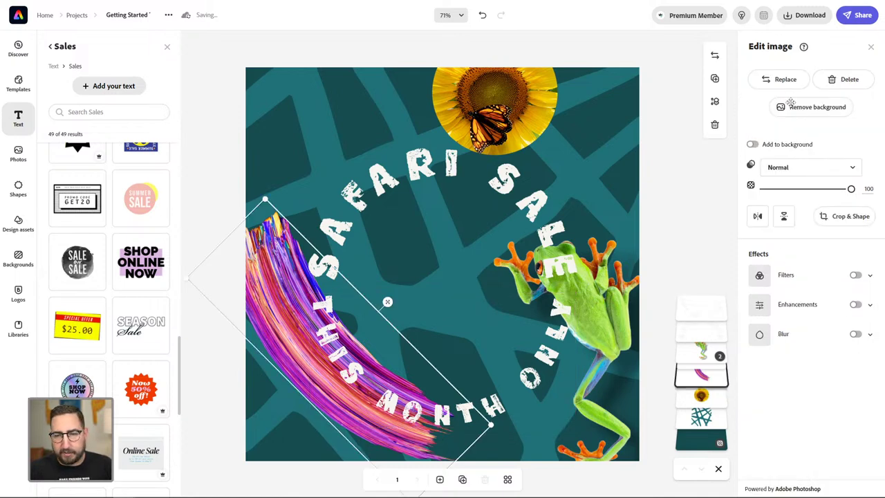
pyautogui.press('Delete')
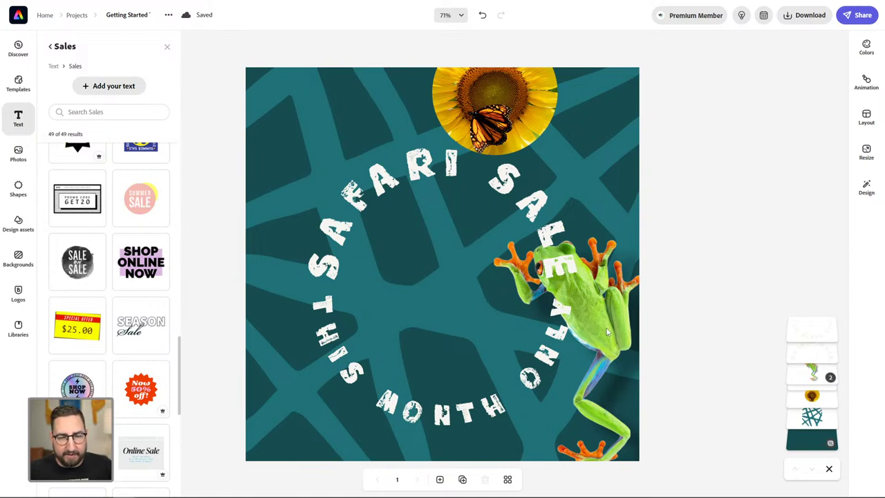
pyautogui.click(607, 332)
pyautogui.moveTo(679, 231); pyautogui.dragTo(618, 298)
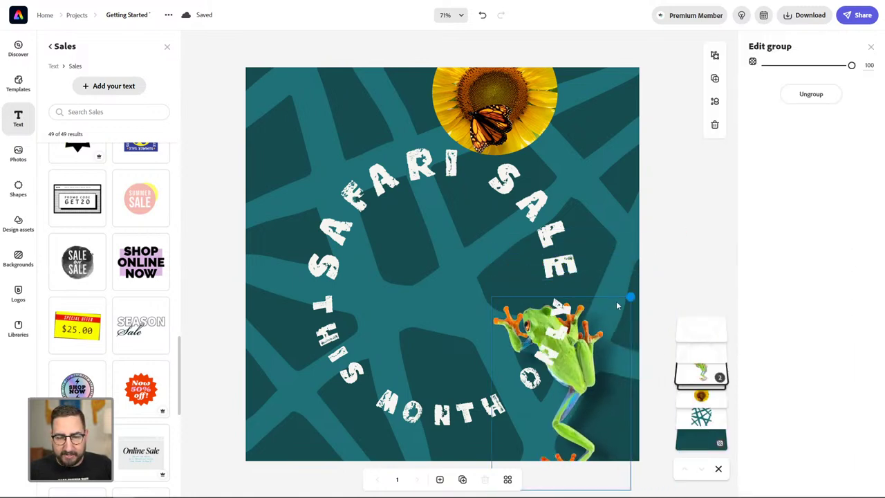
pyautogui.moveTo(589, 360); pyautogui.dragTo(489, 311)
pyautogui.moveTo(473, 296); pyautogui.dragTo(638, 361)
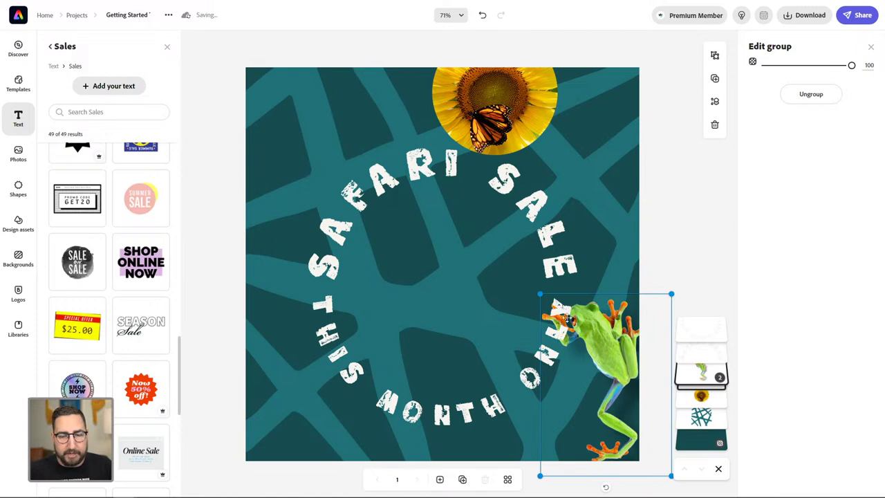
# Bring the tree frog group in front of the curved texts and delete the sunflower image.
pyautogui.moveTo(702, 375); pyautogui.dragTo(706, 334)
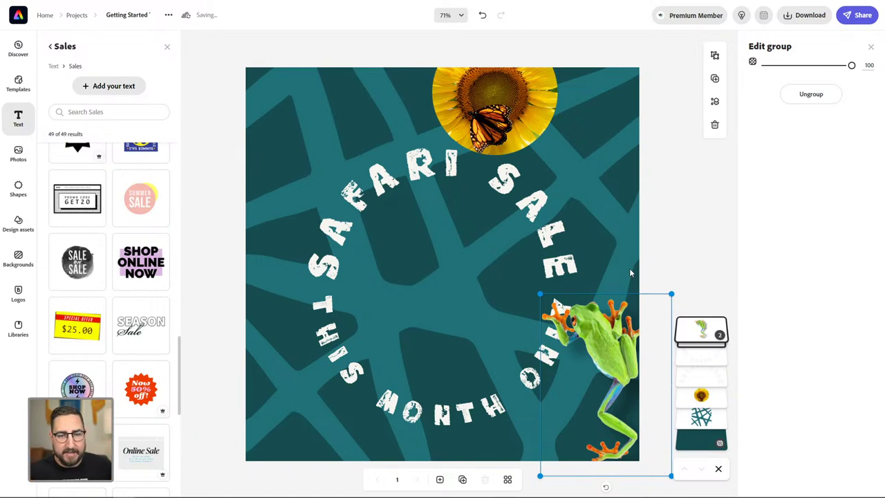
pyautogui.click(497, 111)
pyautogui.press('Delete')
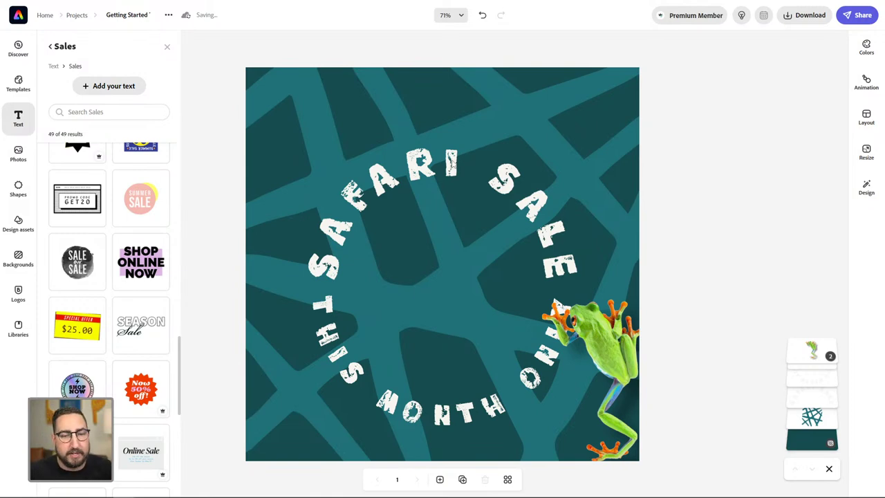
pyautogui.click(410, 167)
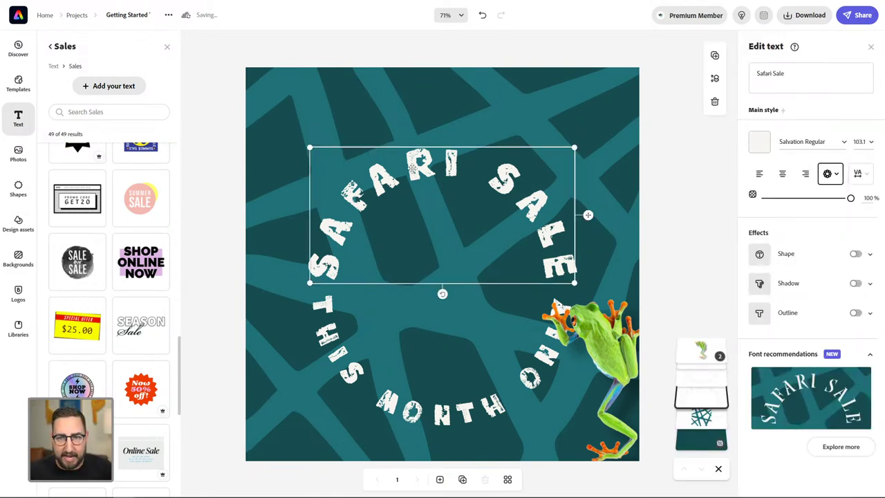
pyautogui.click(263, 60)
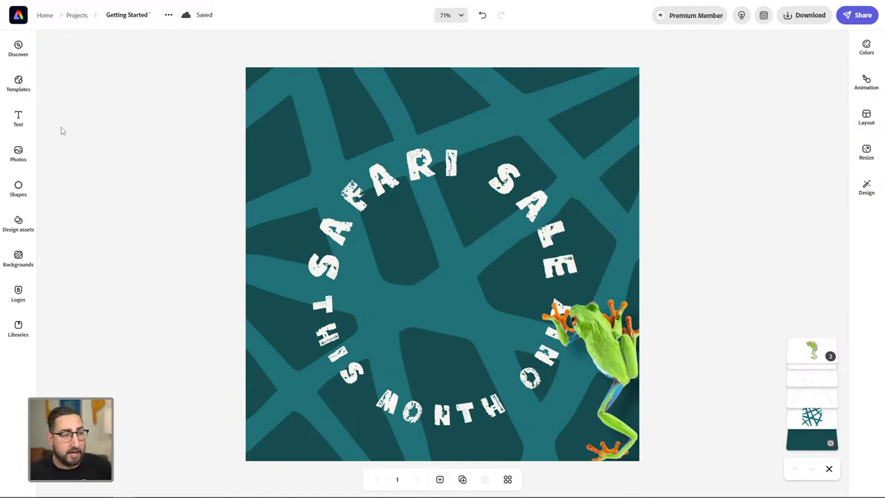
# Search the stock photos for "jungle branch leaf" and add the single split palm leaf on a white background.
pyautogui.click(18, 153)
pyautogui.tripleClick(90, 100)
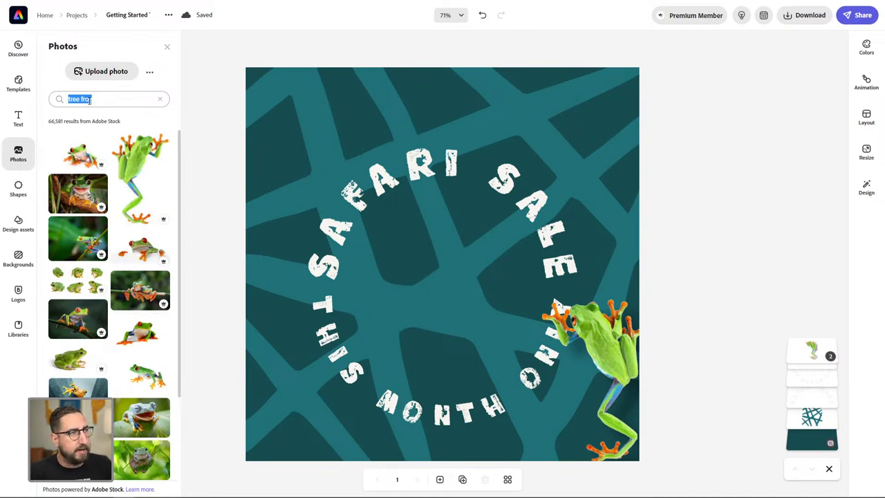
pyautogui.press('BackSpace')
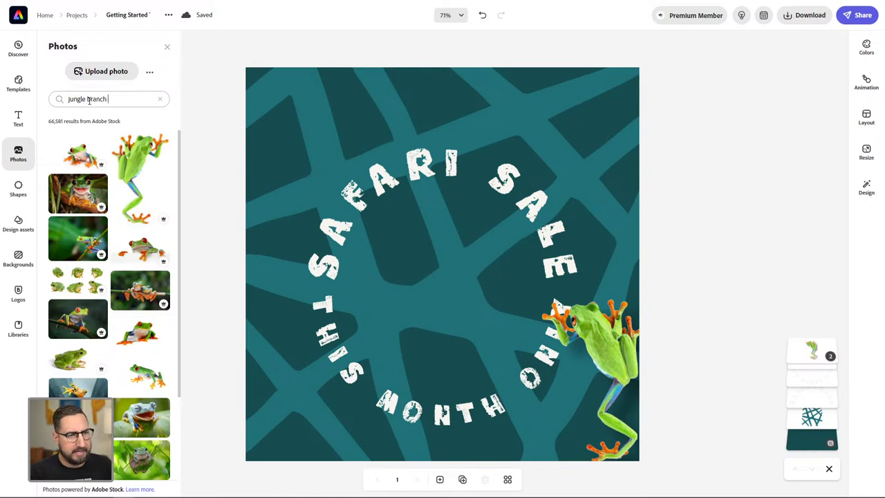
pyautogui.write('jungle branch leaf')
pyautogui.press('Return')
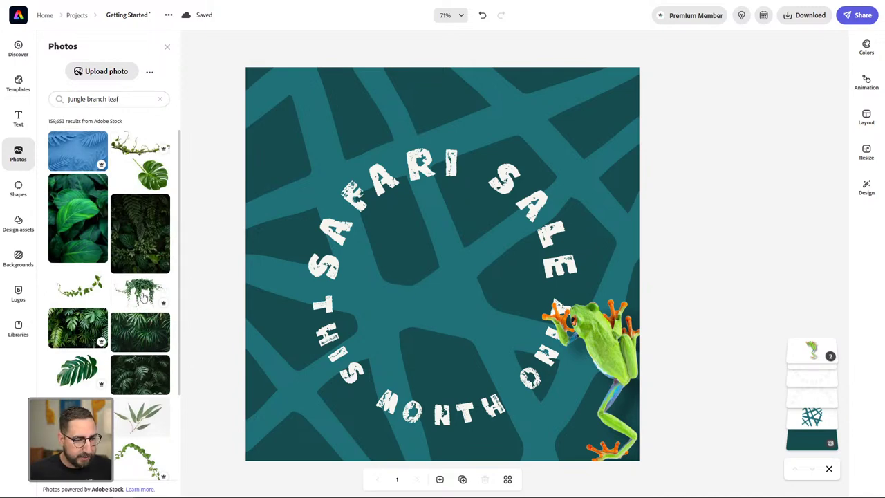
pyautogui.click(78, 370)
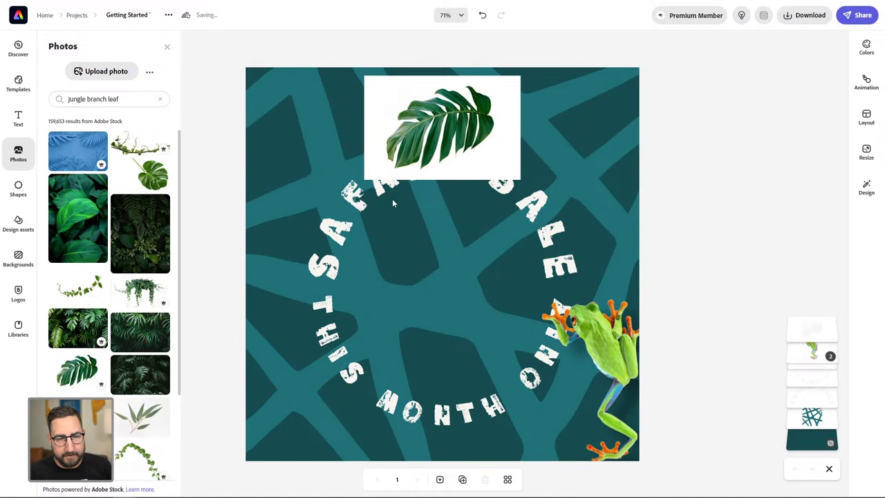
# Remove the leaf photo's background, accept the cutout and flip the leaf horizontally.
pyautogui.click(440, 131)
pyautogui.click(782, 112)
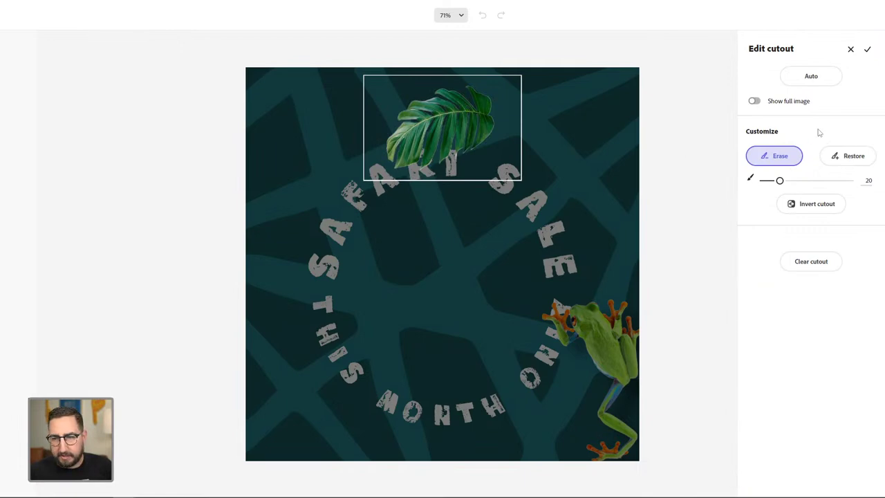
pyautogui.click(867, 49)
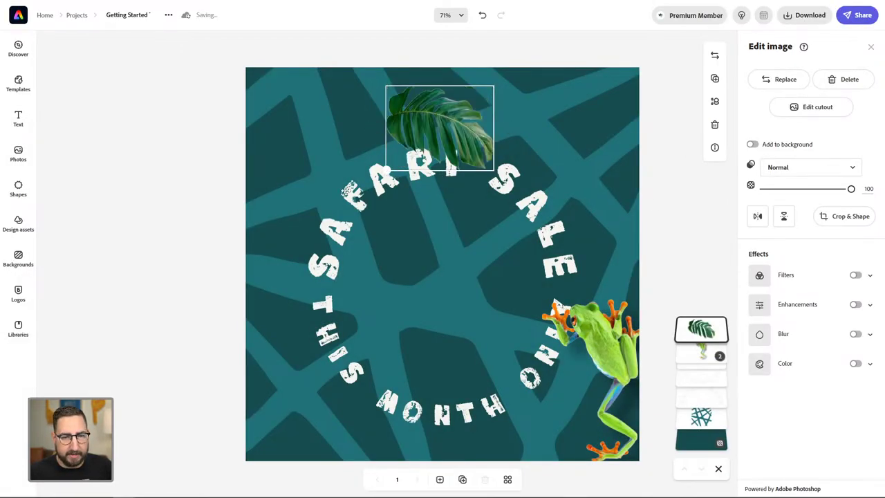
# Enlarge and rotate the leaf into the canvas's upper-left corner, and move its layer behind the curved texts.
pyautogui.moveTo(388, 170); pyautogui.dragTo(282, 238)
pyautogui.moveTo(385, 260); pyautogui.dragTo(354, 265)
pyautogui.moveTo(387, 194); pyautogui.dragTo(332, 210)
pyautogui.moveTo(701, 329); pyautogui.dragTo(701, 396)
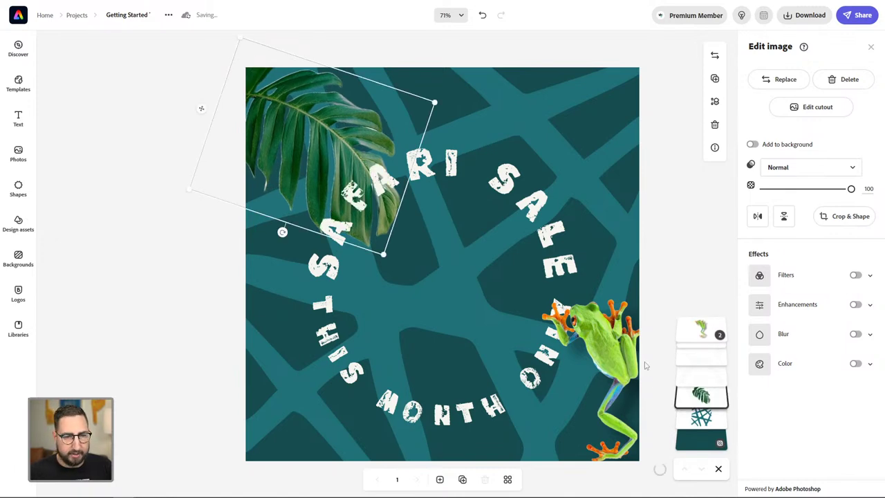
pyautogui.click(660, 193)
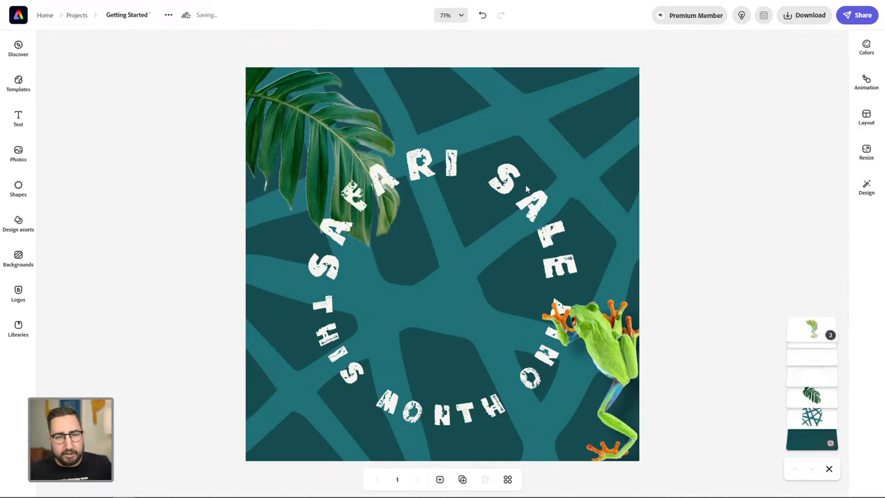
# Group the "Safari Sale" and "This Month Only" curved texts and move the text circle slightly up, keeping it centred horizontally.
pyautogui.click(520, 218)
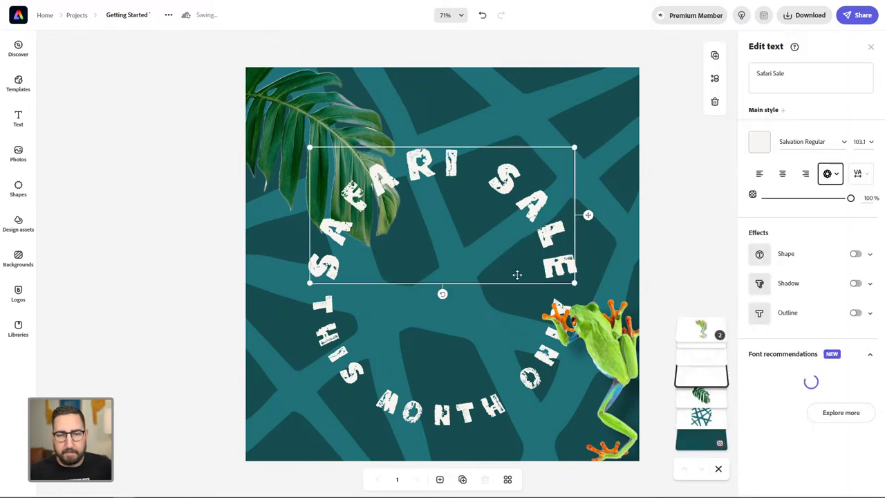
pyautogui.keyDown('shift'); pyautogui.click(537, 368); pyautogui.keyUp('shift')
pyautogui.click(715, 55)
pyautogui.moveTo(545, 206); pyautogui.dragTo(528, 185)
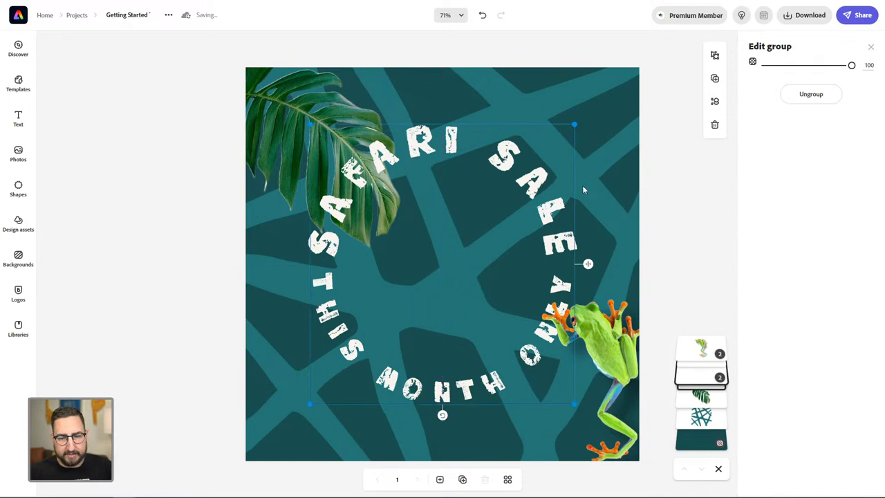
pyautogui.click(677, 222)
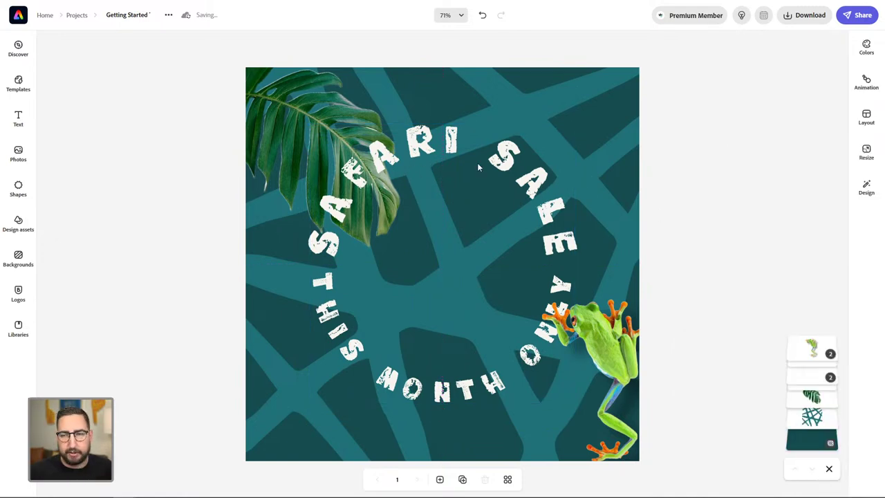
# Try the Typewriter, Slide and Flicker text animations on the design, and reset the animation to None.
pyautogui.click(863, 86)
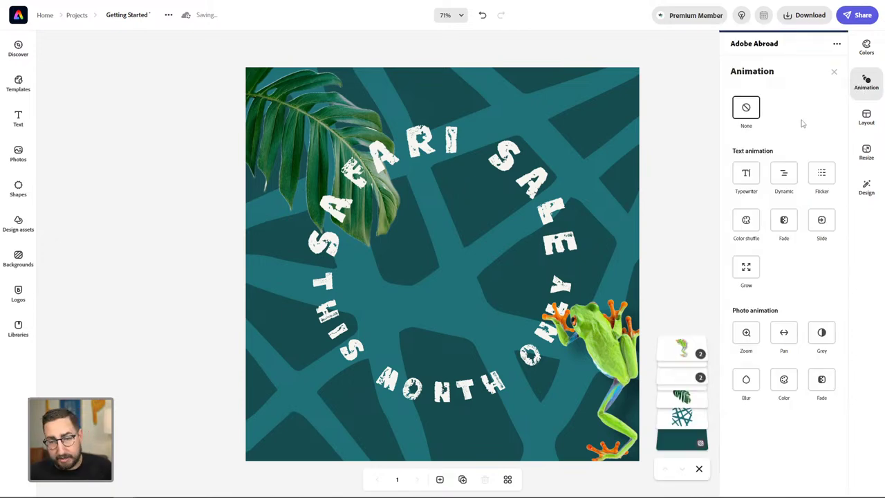
pyautogui.click(751, 174)
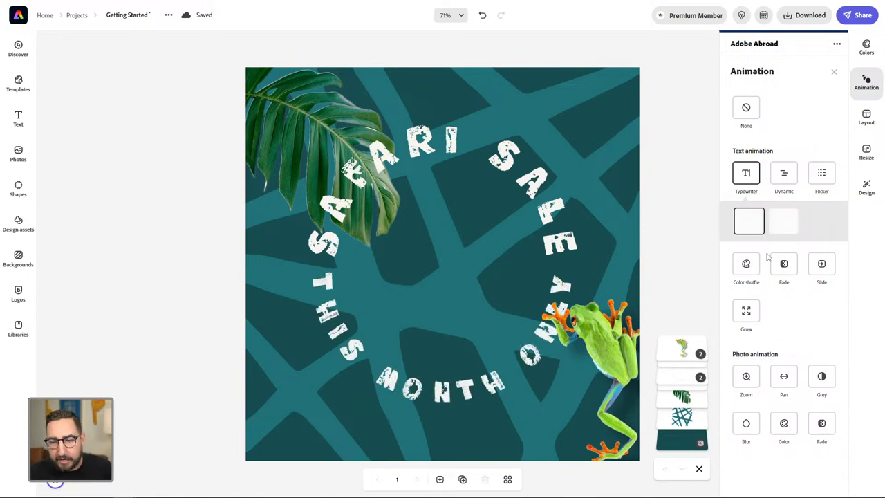
pyautogui.click(825, 274)
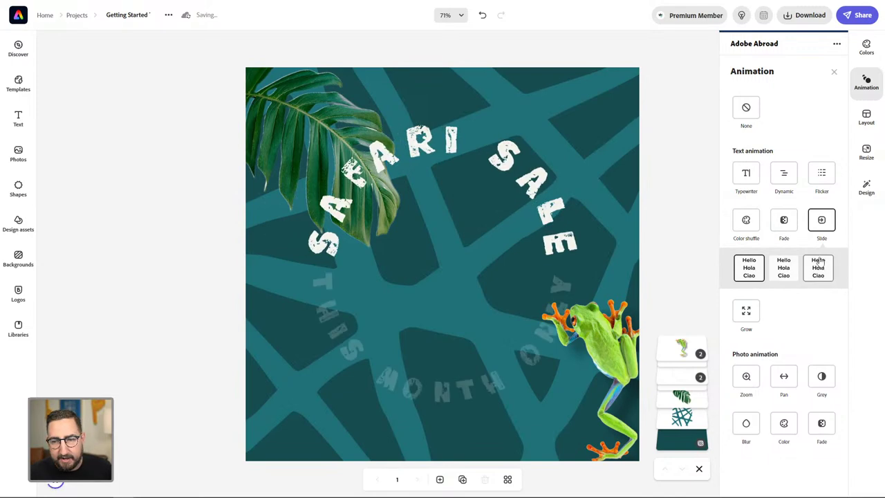
pyautogui.click(822, 176)
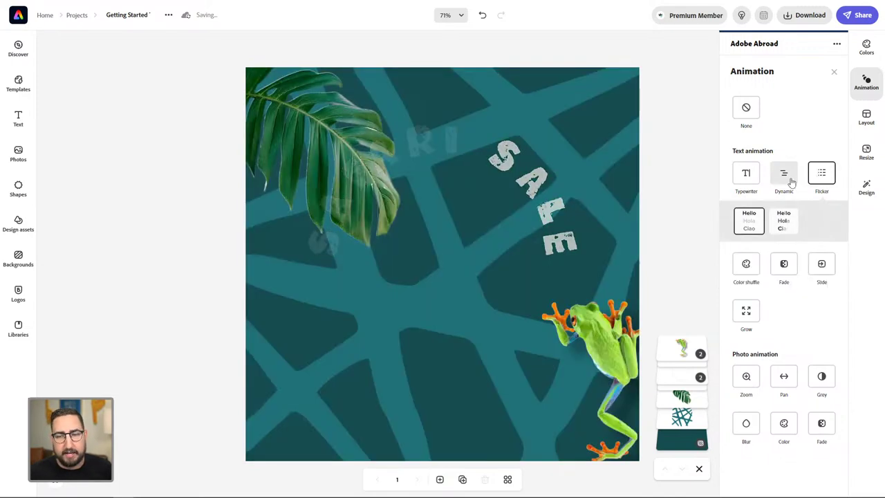
pyautogui.click(754, 176)
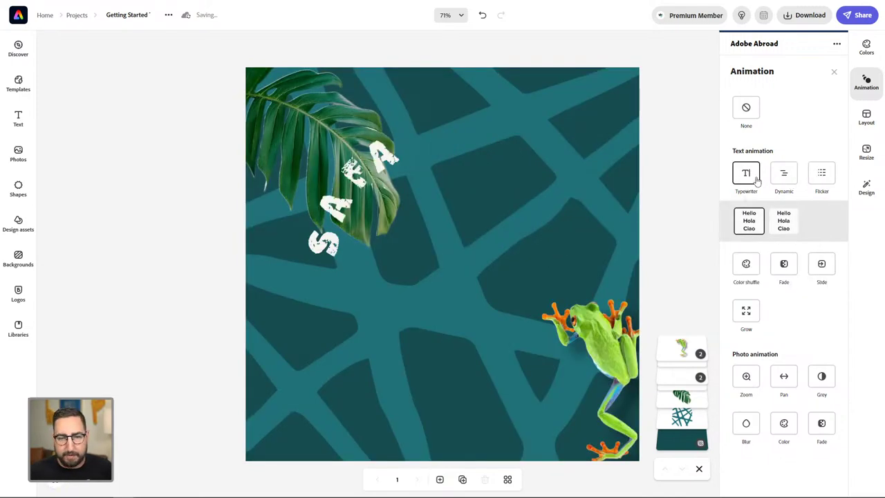
pyautogui.click(749, 112)
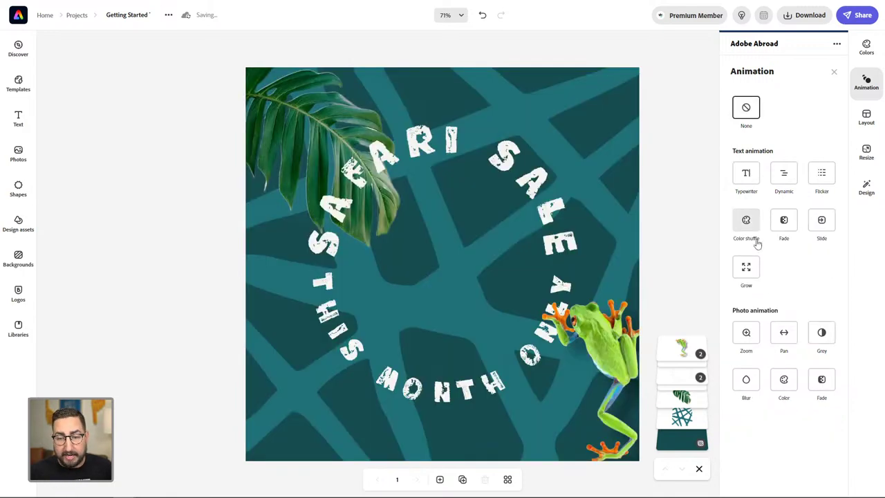
# Compare the Pan and Zoom photo animations and apply the first Pan variant to the design.
pyautogui.click(784, 335)
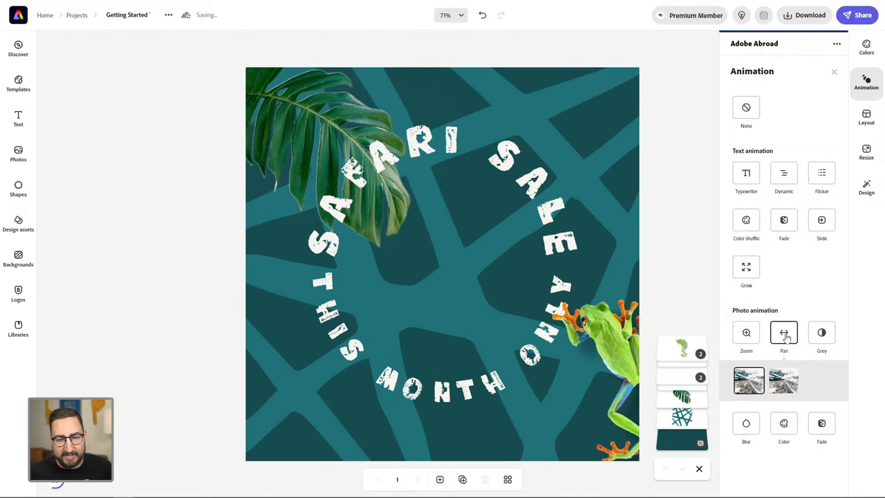
pyautogui.click(784, 381)
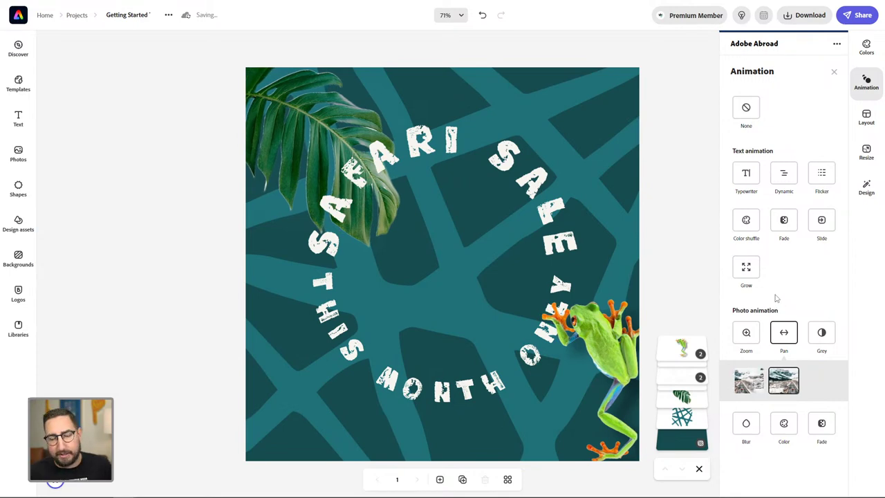
pyautogui.click(753, 341)
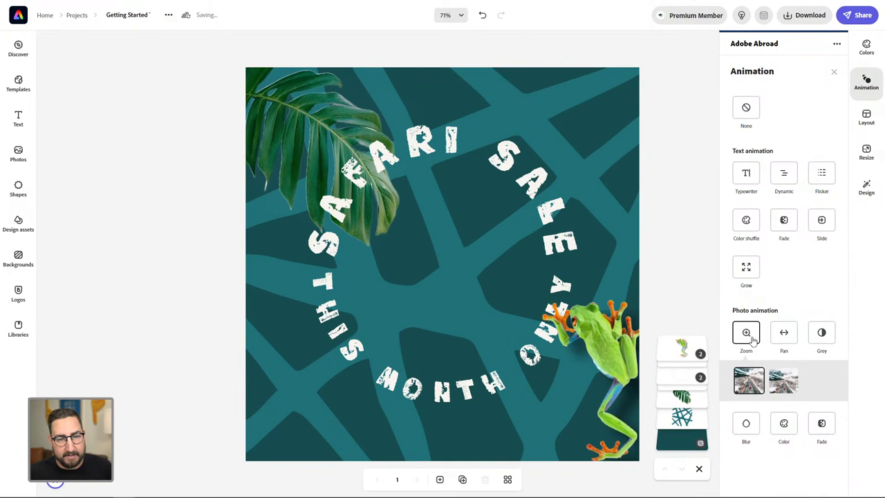
pyautogui.click(782, 343)
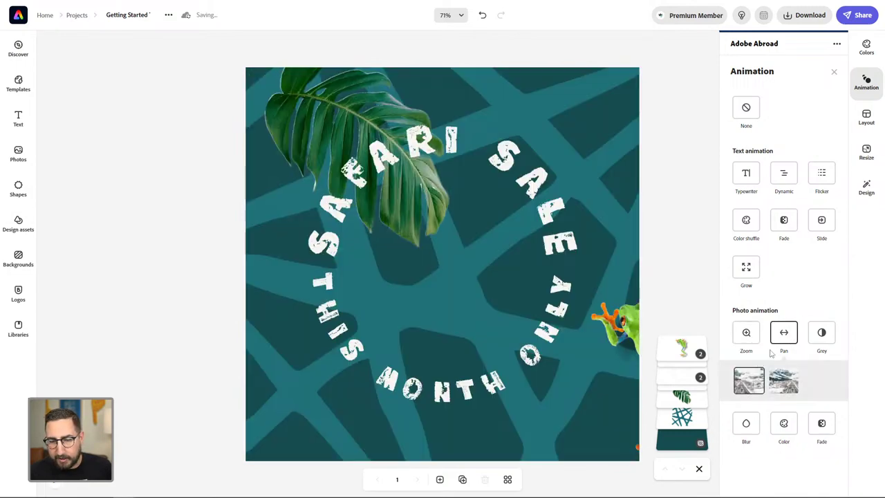
# Download the animated design as an MP4 video (720p) and leave the project for the home page.
pyautogui.click(807, 24)
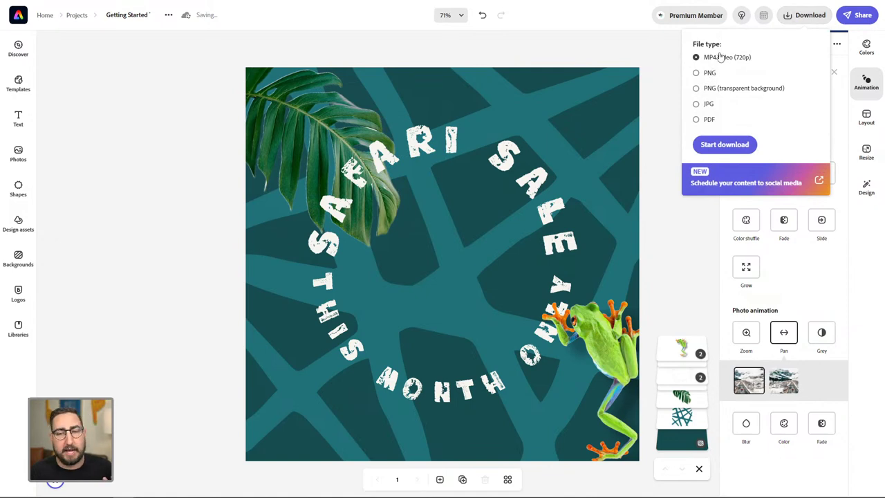
pyautogui.click(738, 144)
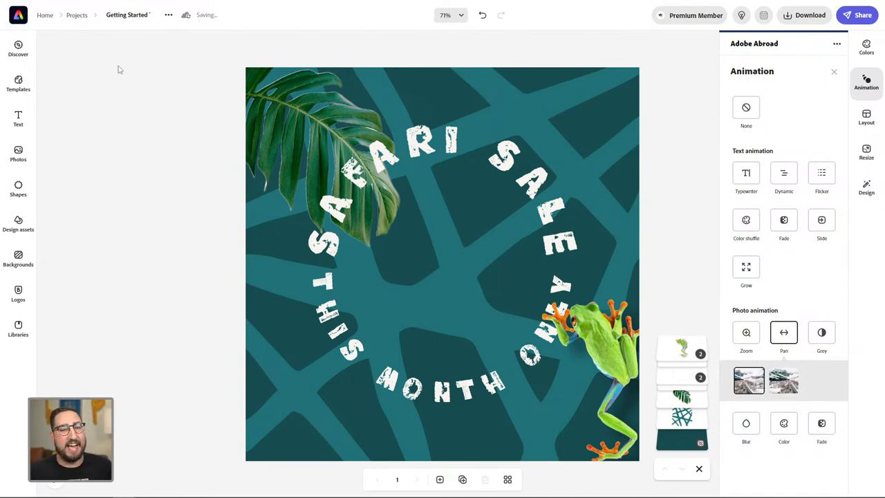
pyautogui.click(17, 19)
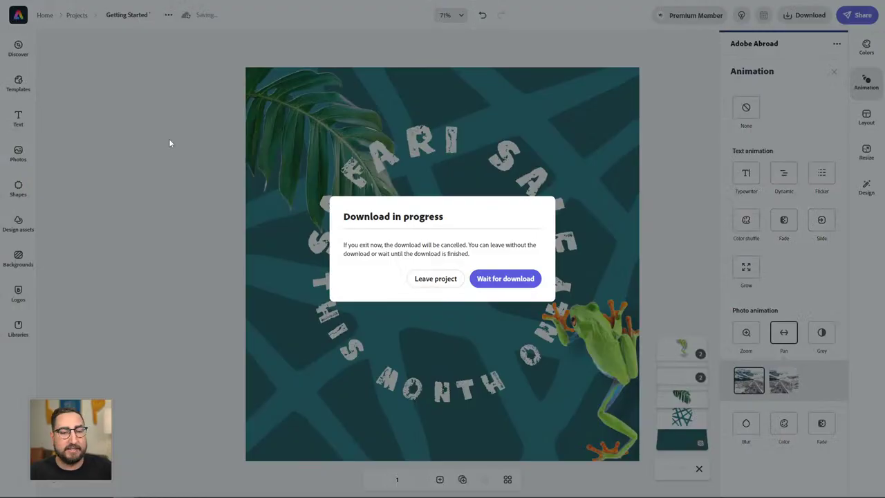
pyautogui.click(453, 270)
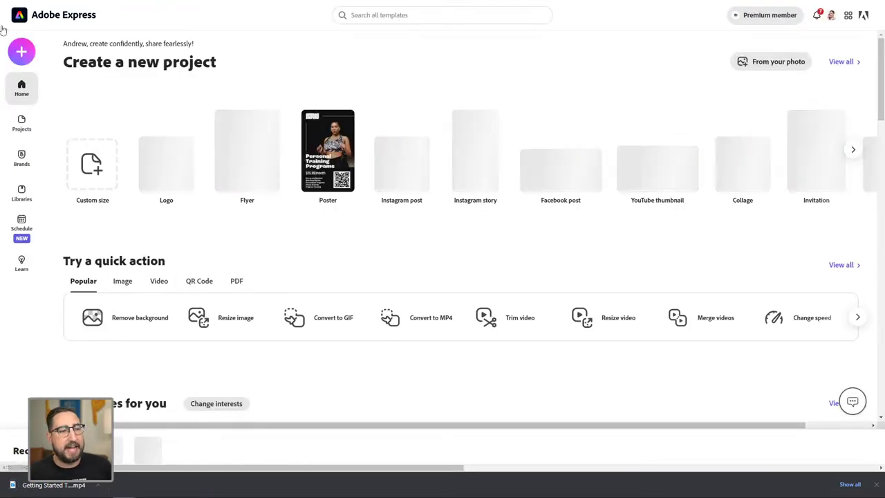
# Load "Getting Started Template-1.mp4" into the Convert to GIF quick action, and close it without converting.
pyautogui.scroll(-1, 131, 269)
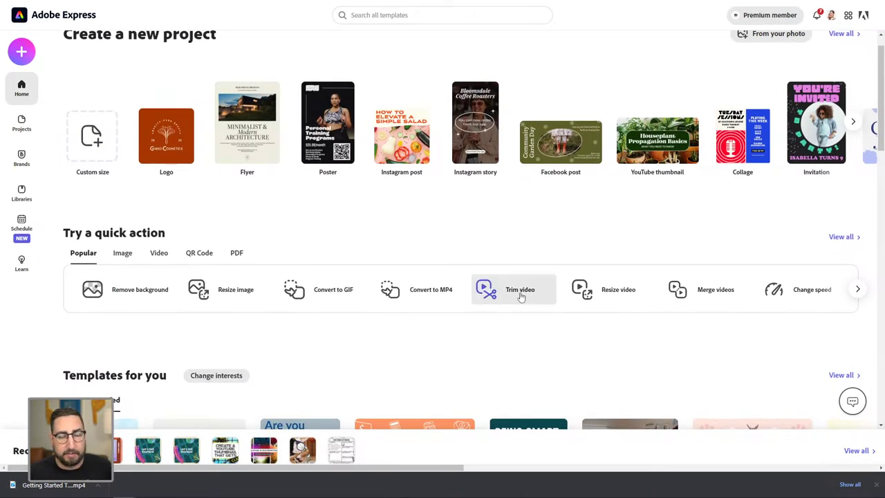
pyautogui.click(282, 288)
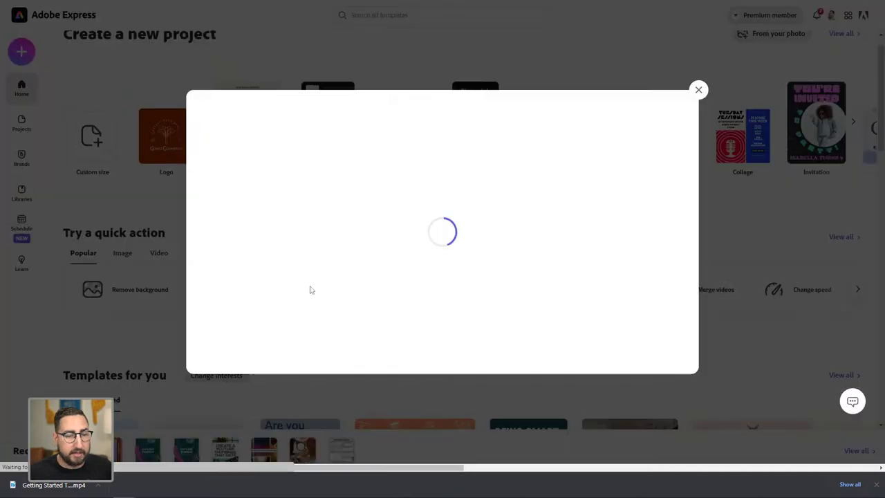
pyautogui.click(363, 232)
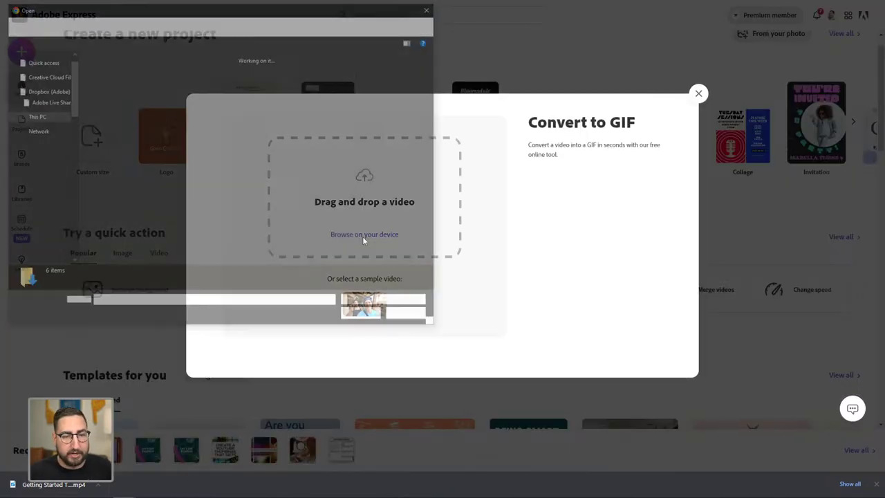
pyautogui.click(100, 86)
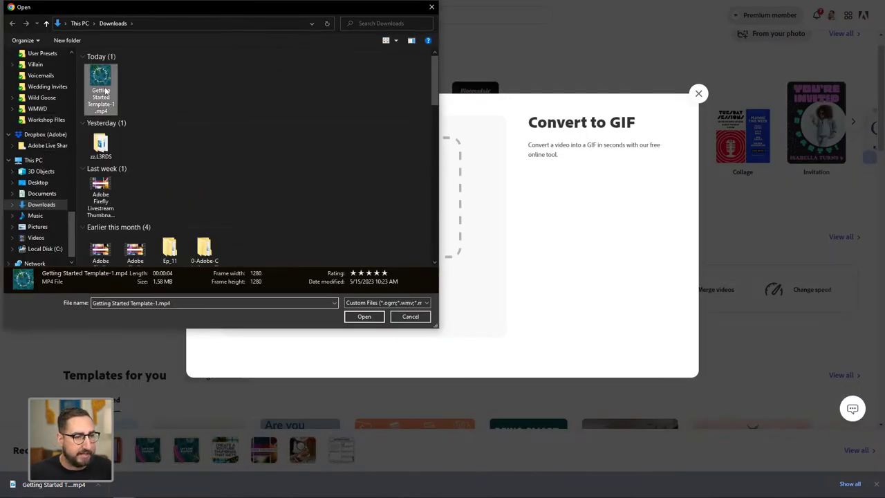
pyautogui.click(363, 316)
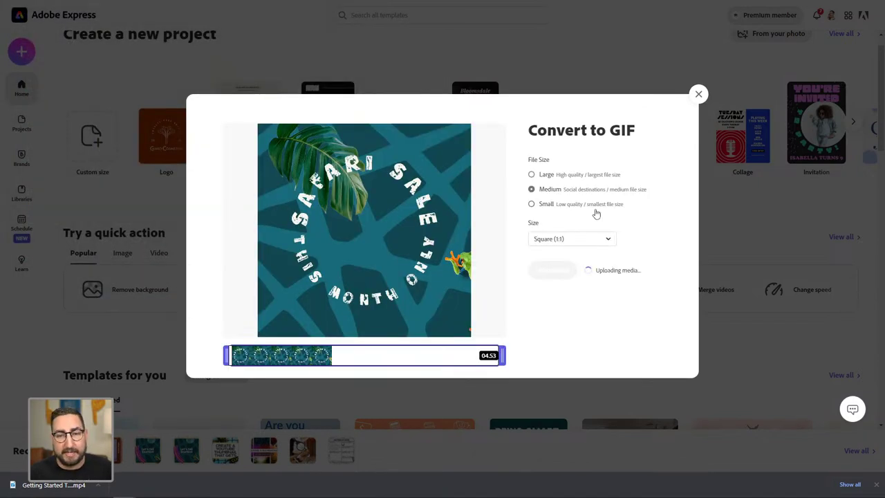
pyautogui.click(699, 94)
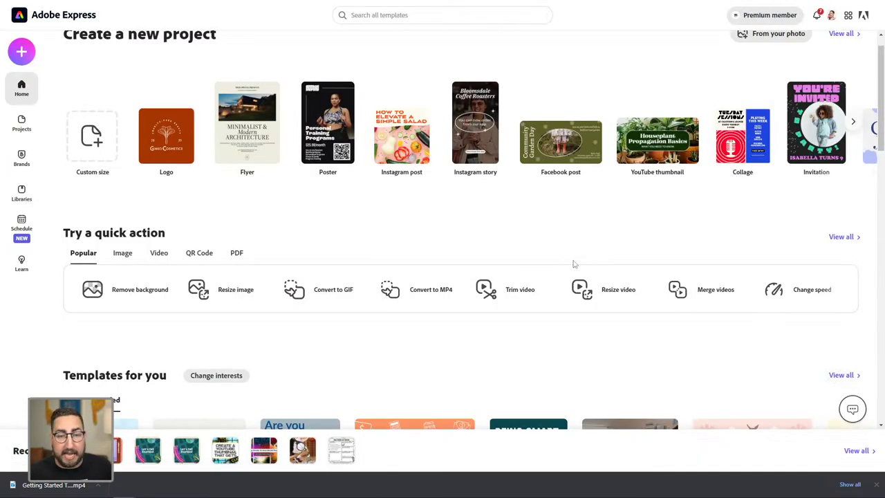
# Look through the QR Code, Video, Image and PDF categories of quick actions on the home page.
pyautogui.click(191, 254)
pyautogui.click(159, 254)
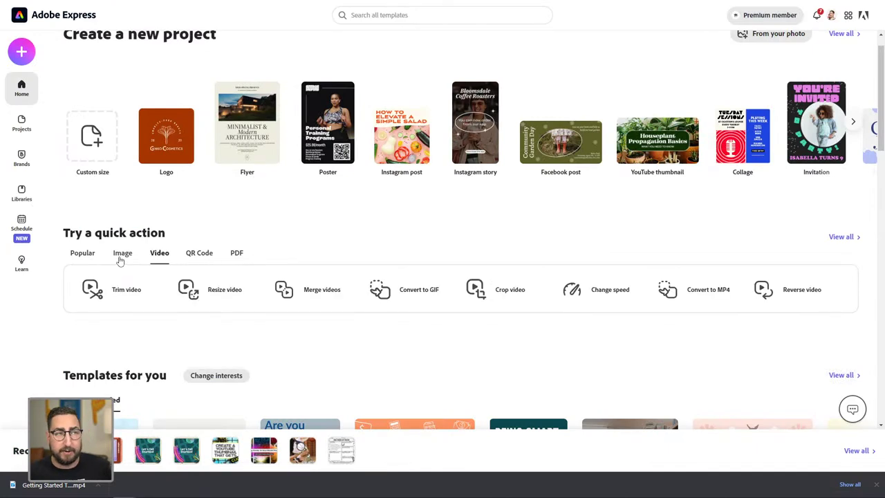
pyautogui.click(122, 260)
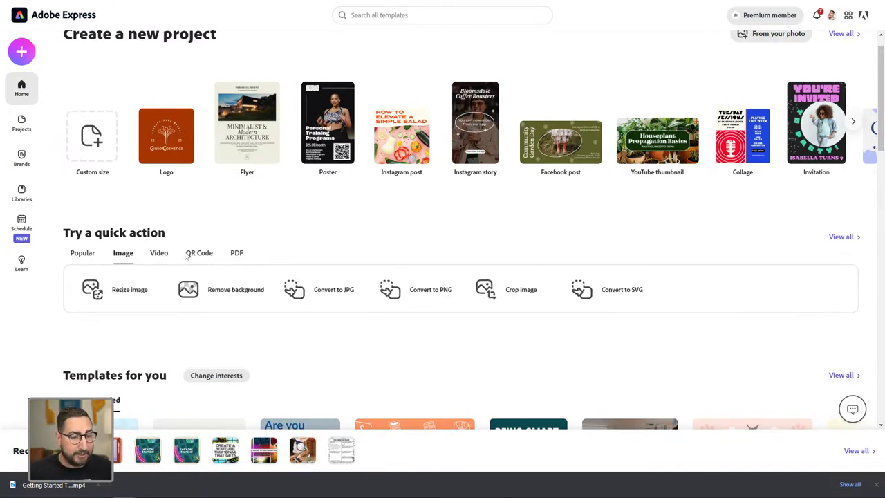
pyautogui.click(237, 254)
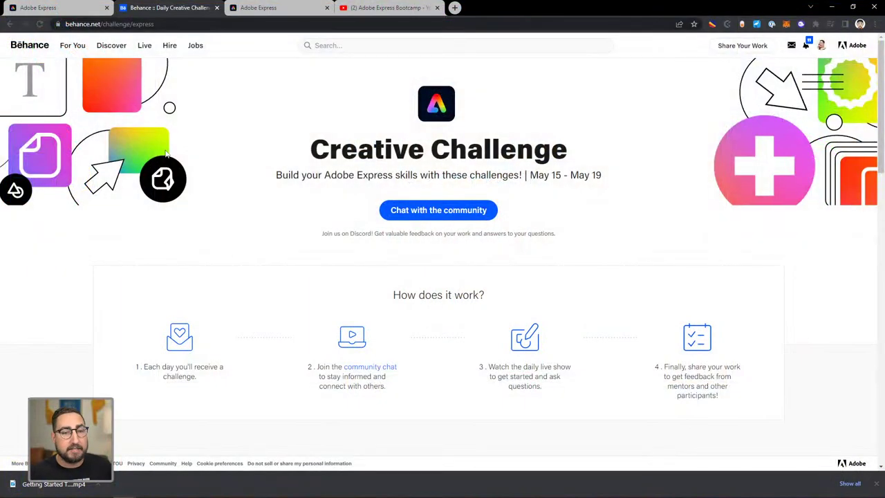
# Review the daily challenges on the Behance Creative Challenge page and switch to the Adobe Express Bootcamp playlist on YouTube.
pyautogui.scroll(-5, 590, 186)
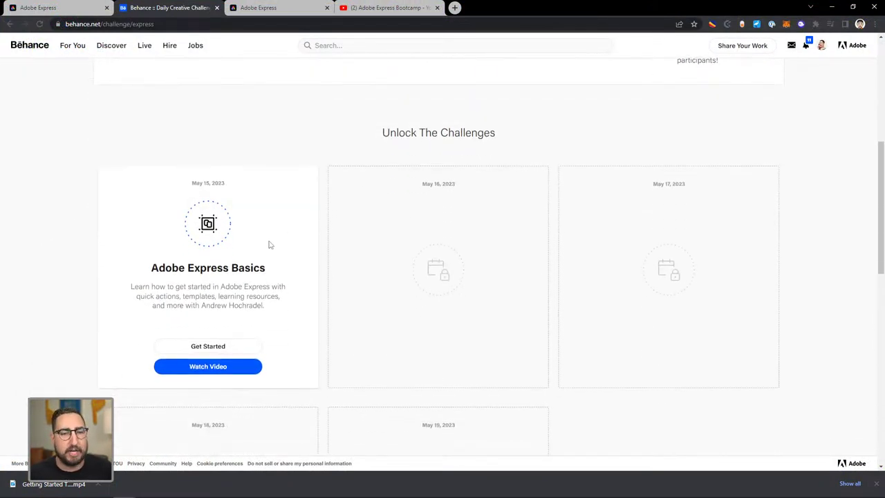
pyautogui.click(408, 8)
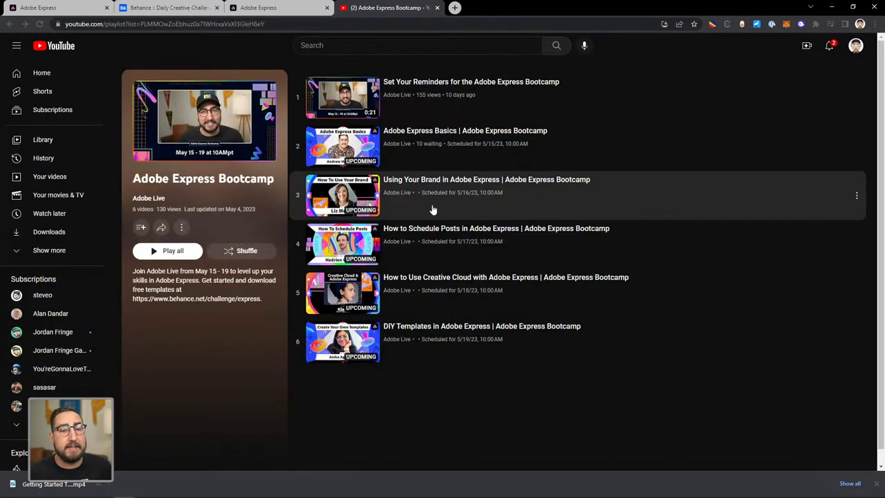